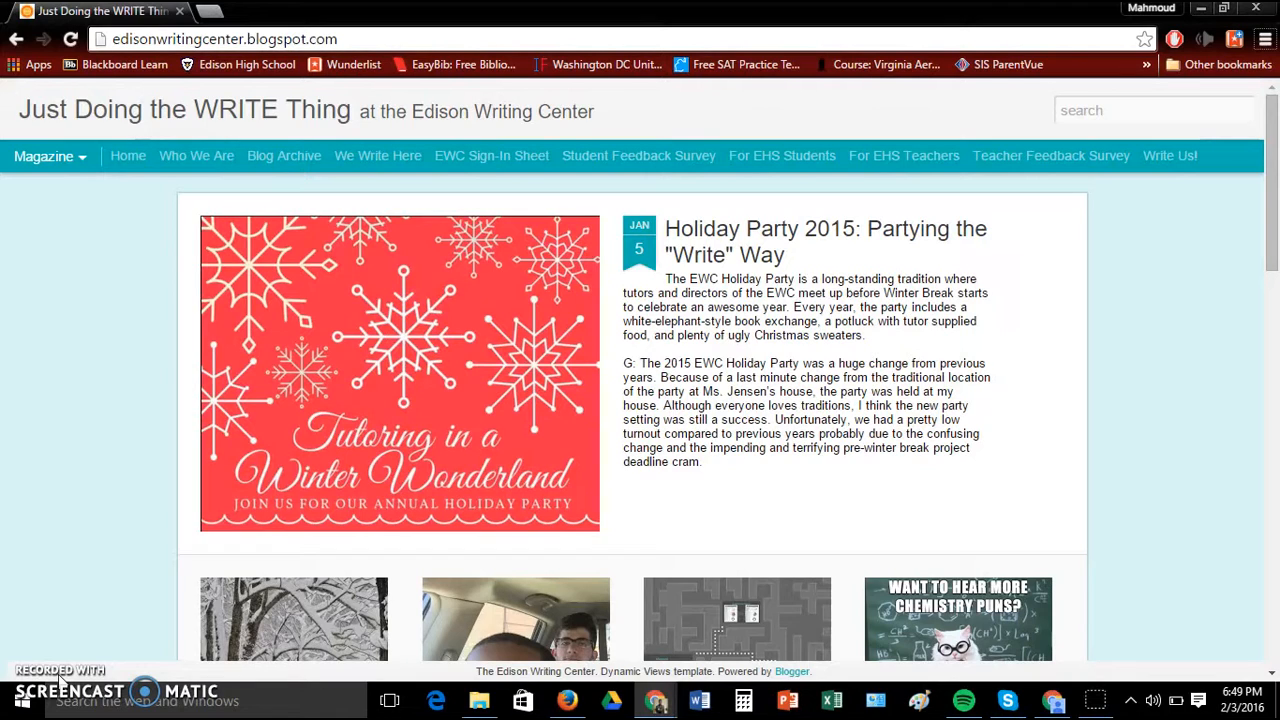
Step: Switch to Excel, open a blank workbook in a maximized window and enter the title "EWC Accessories" in A1
{"action": "left_click", "coordinate": [830, 704]}
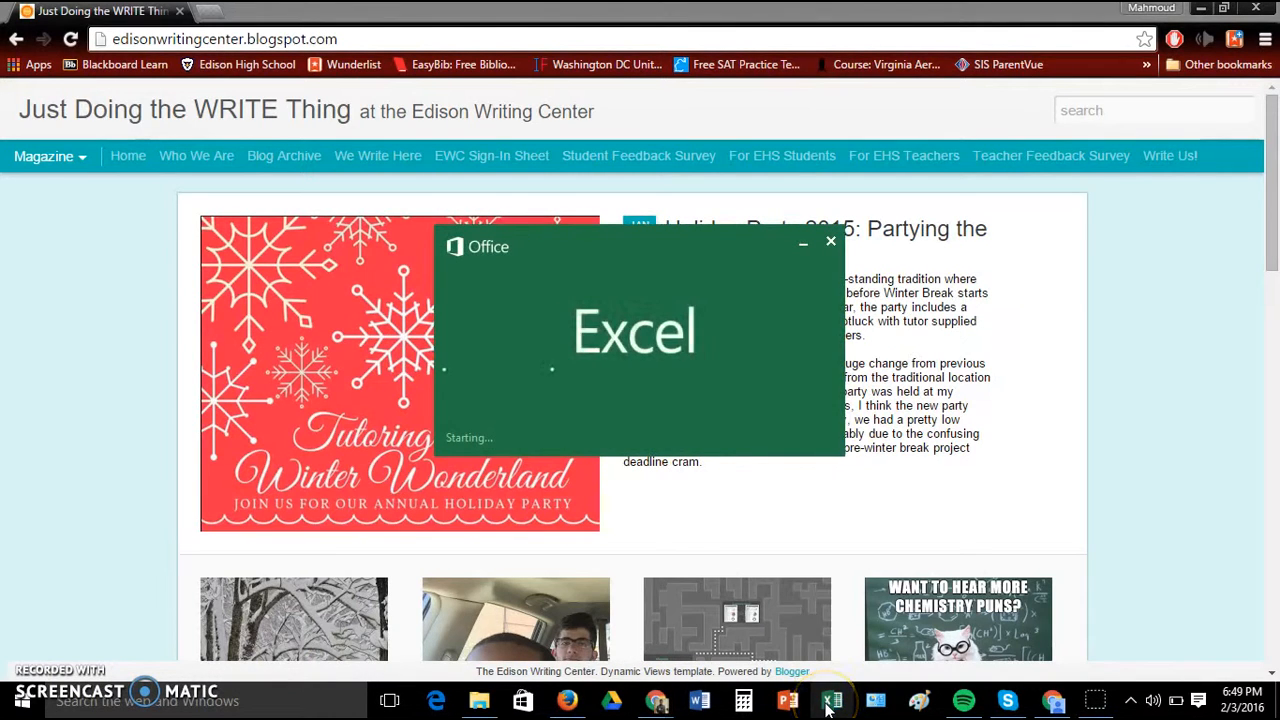
{"action": "left_click", "coordinate": [1131, 360]}
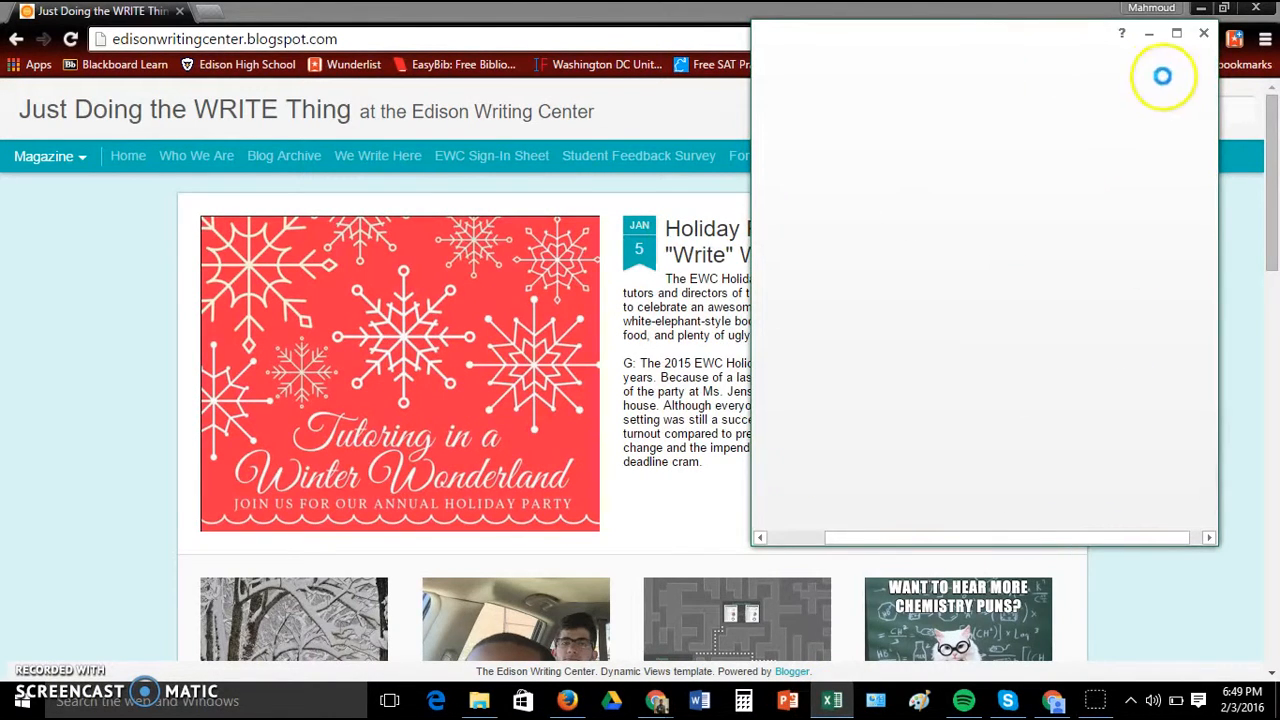
{"action": "left_click", "coordinate": [1174, 40]}
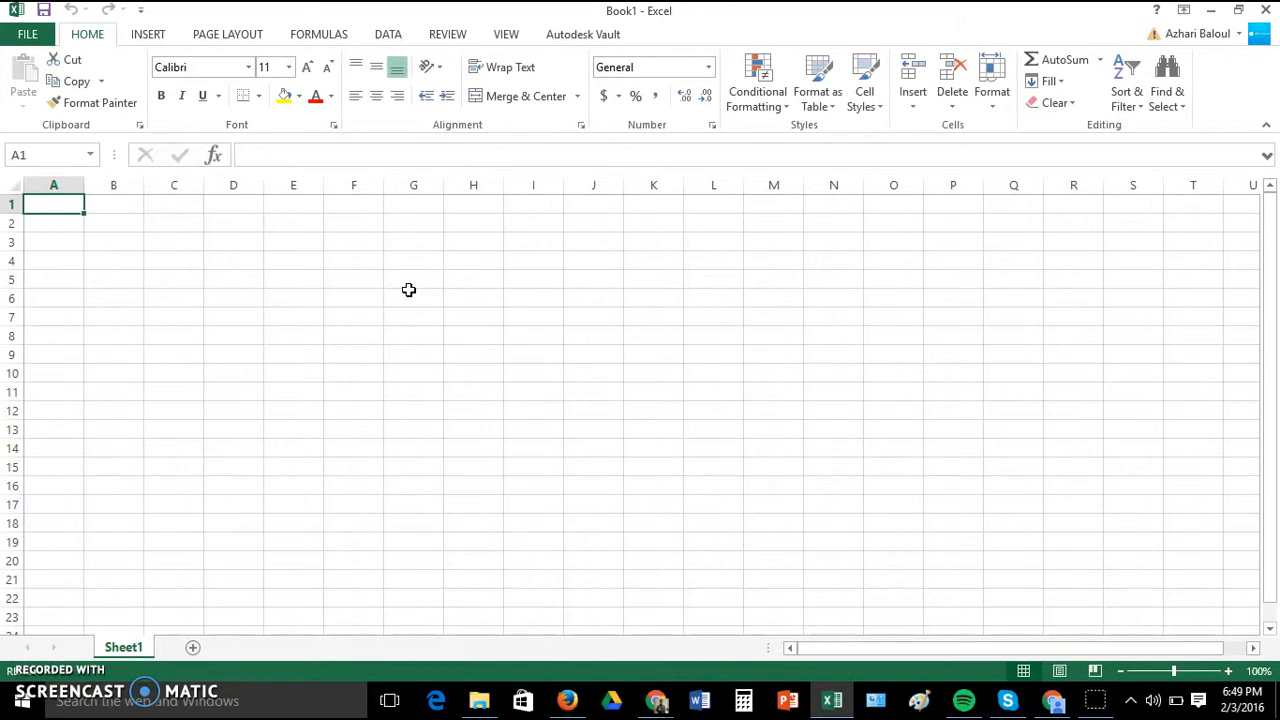
{"action": "type", "text": "EWC Accessories"}
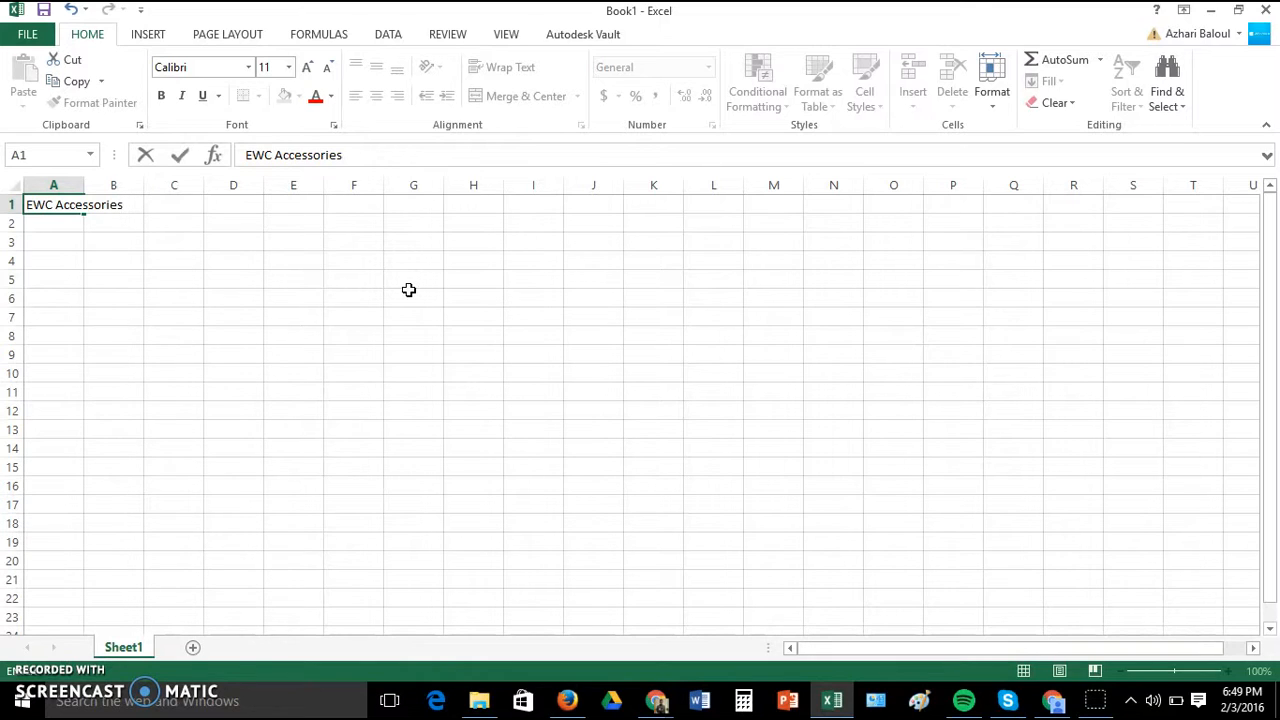
Step: Enter "January" in B2 and fill the month series across row 2 through April in E2
{"action": "left_click", "coordinate": [115, 220]}
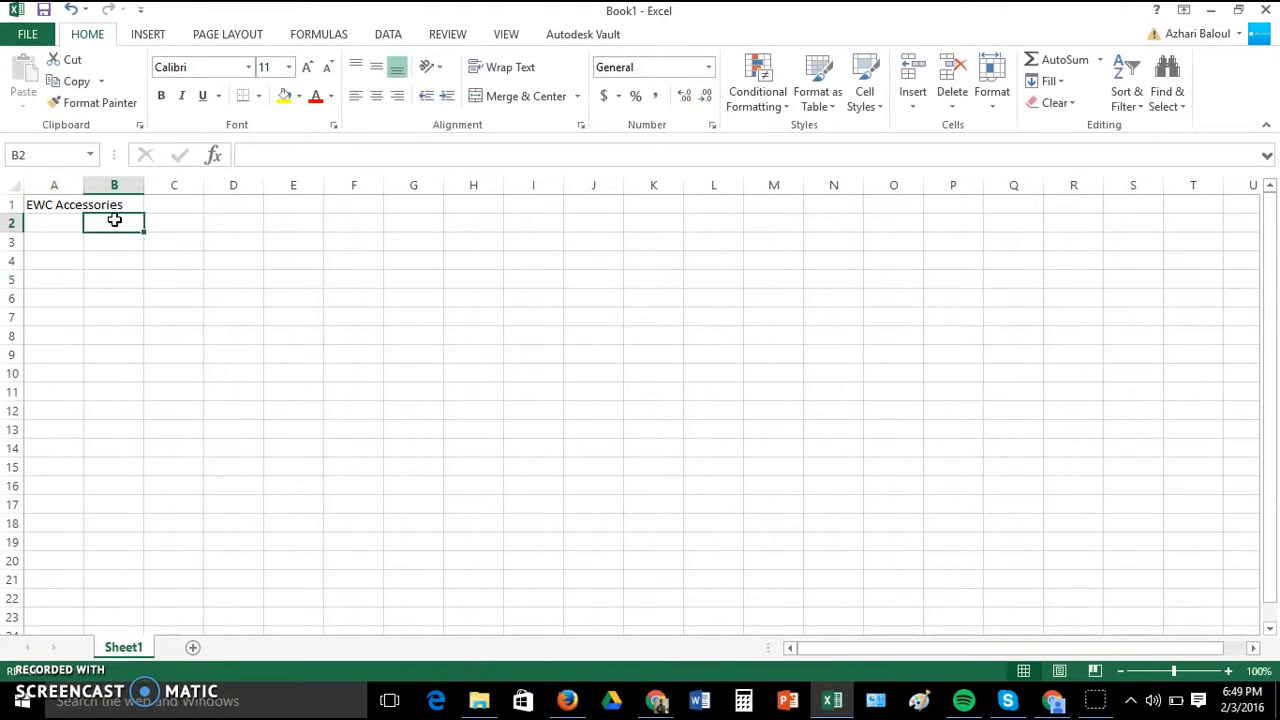
{"action": "type", "text": "January"}
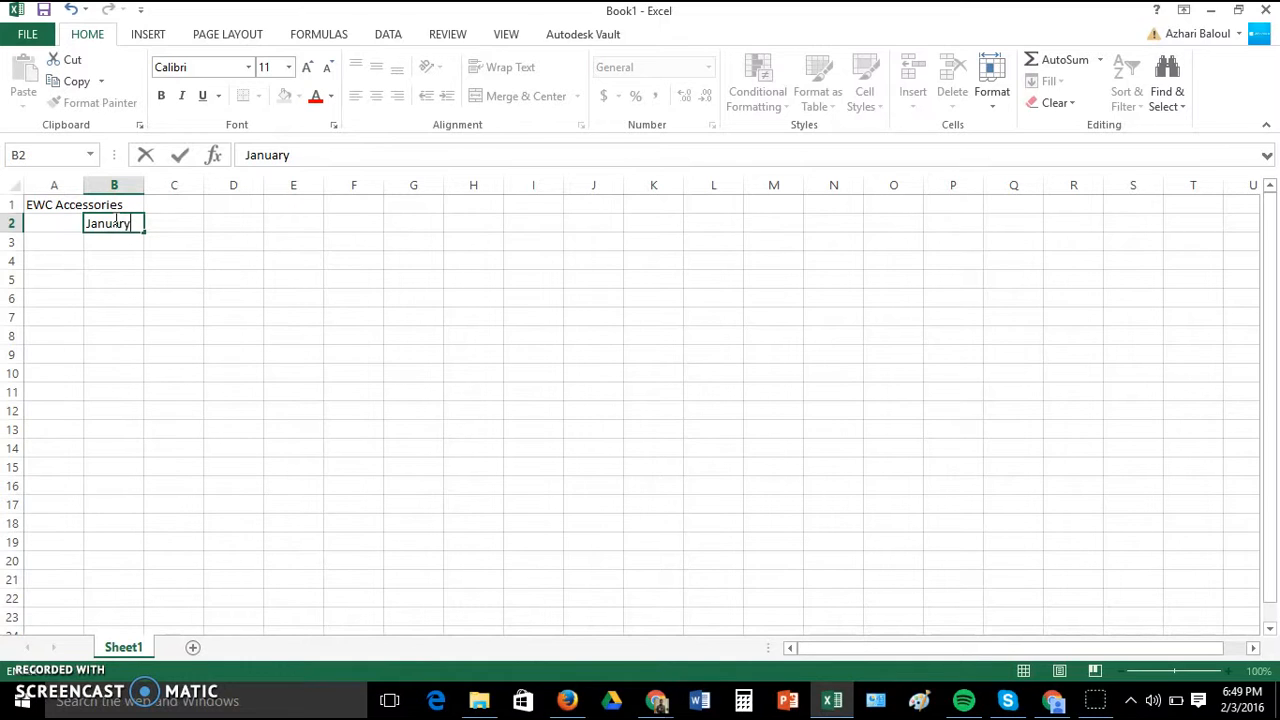
{"action": "left_click", "coordinate": [53, 180]}
{"action": "left_click", "coordinate": [134, 223]}
{"action": "left_click_drag", "start_coordinate": [144, 230], "coordinate": [305, 227]}
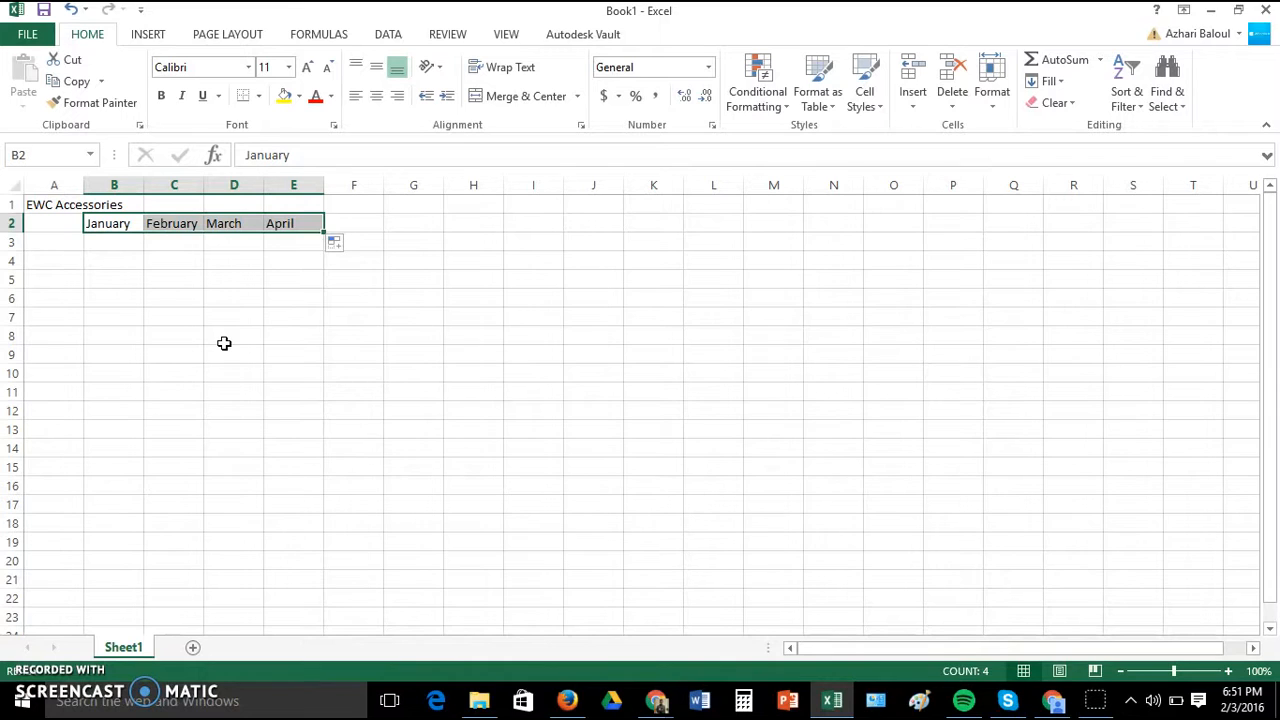
Step: Enter the row labels "Snapbacks", "Flannels" and "Skinny Jeans" in A3 to A5
{"action": "key", "text": "Down"}
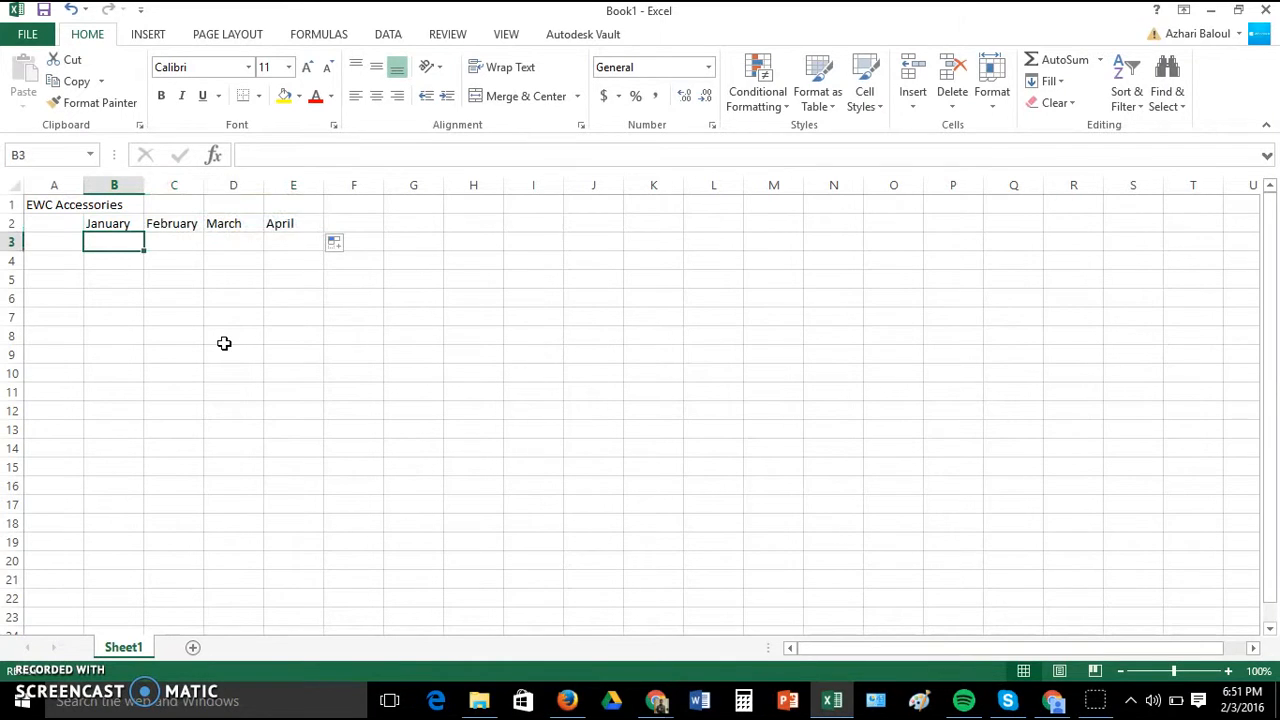
{"action": "key", "text": "Left"}
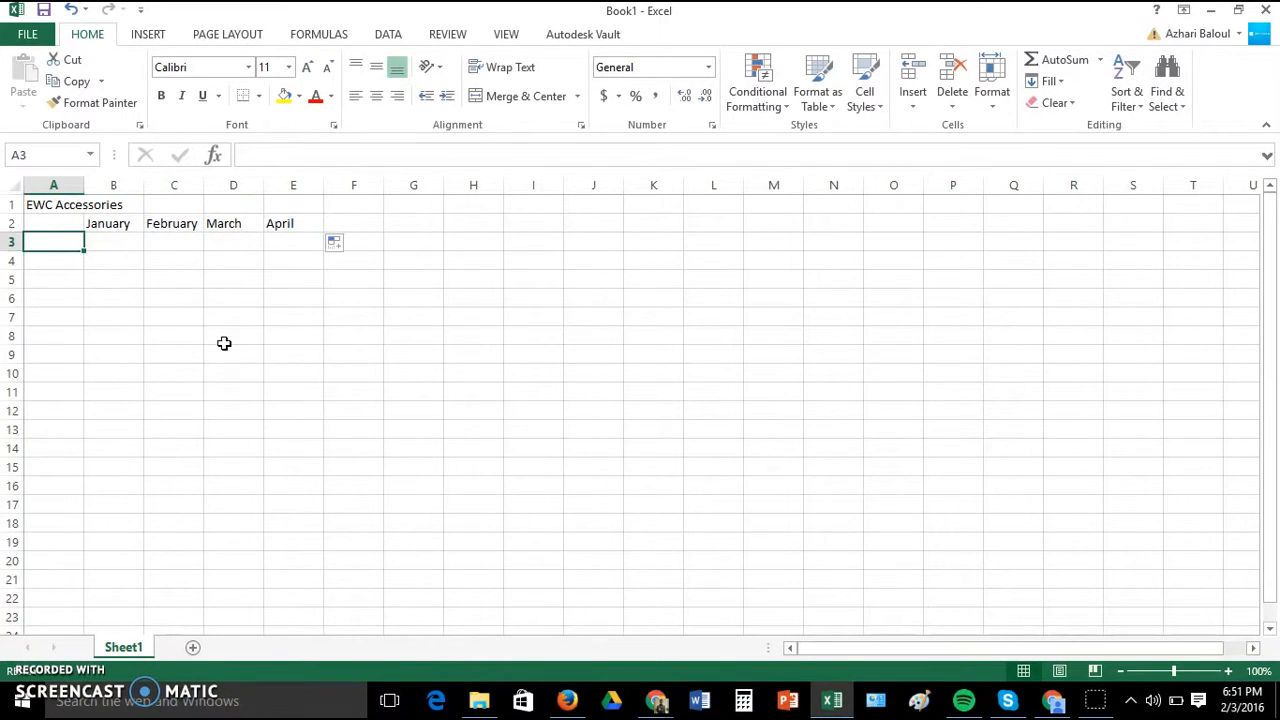
{"action": "type", "text": "Sna"}
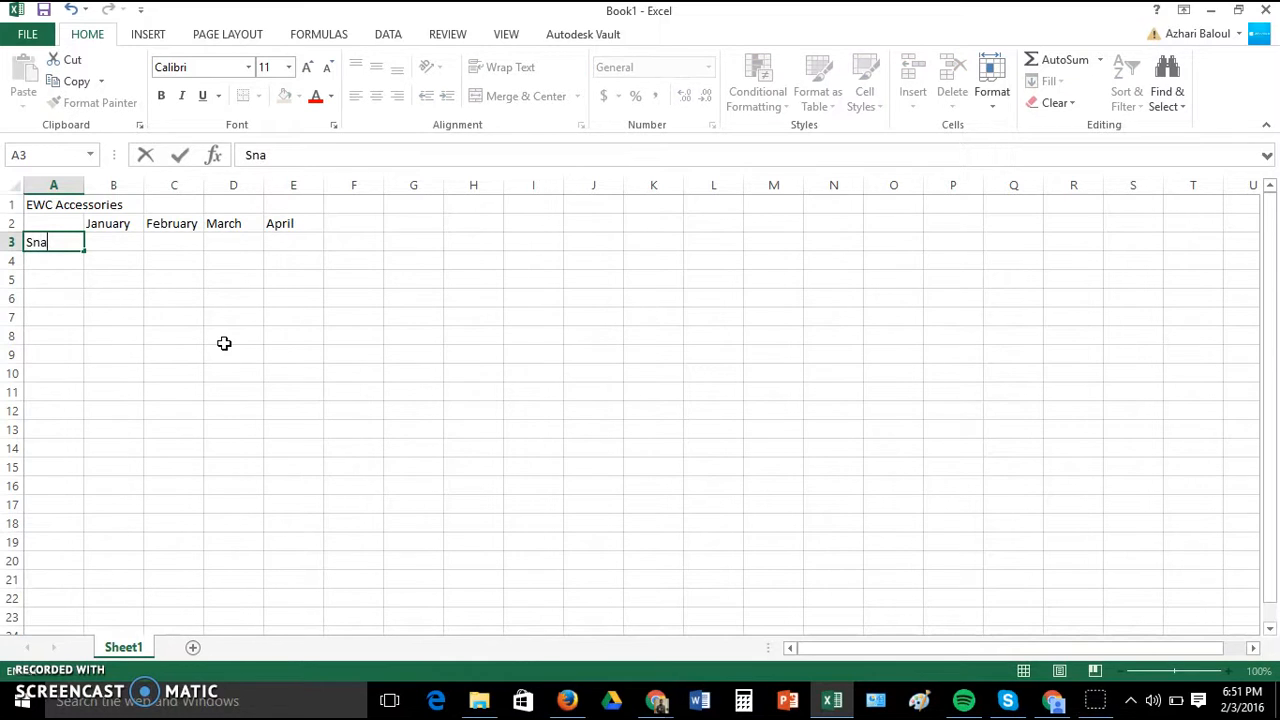
{"action": "type", "text": "pbacks"}
{"action": "key", "text": "Return"}
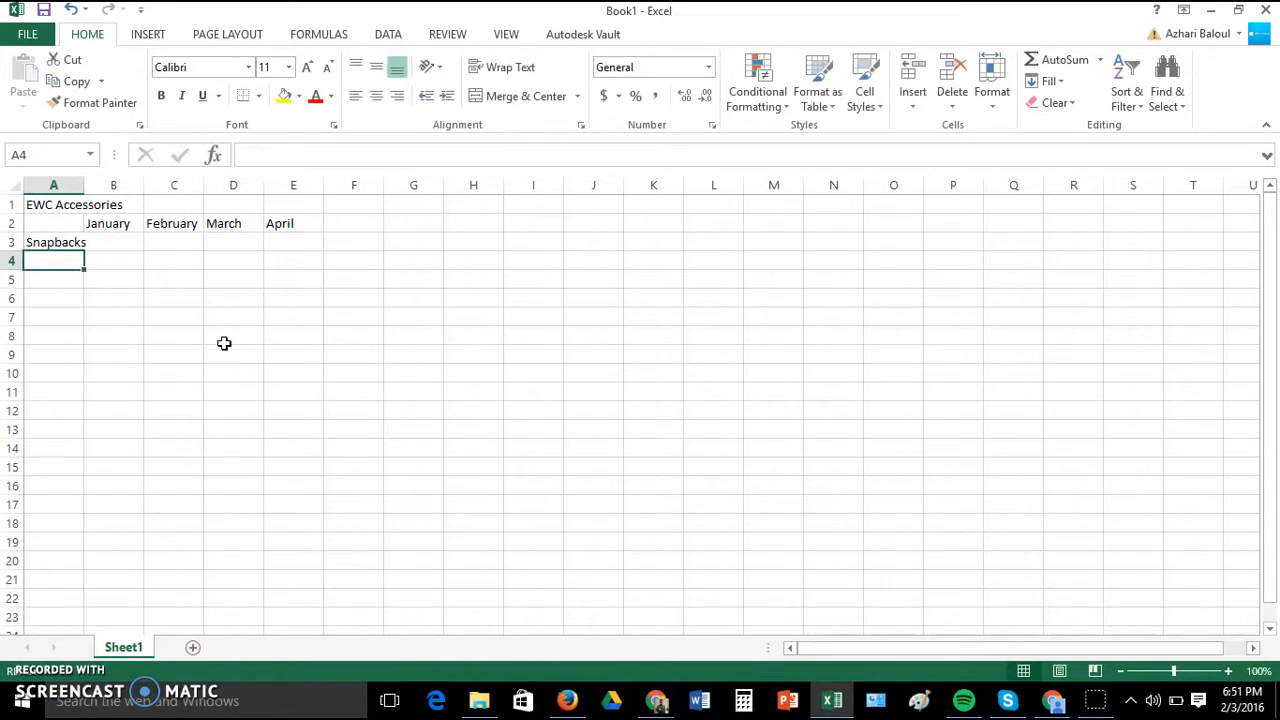
{"action": "type", "text": "Flannels"}
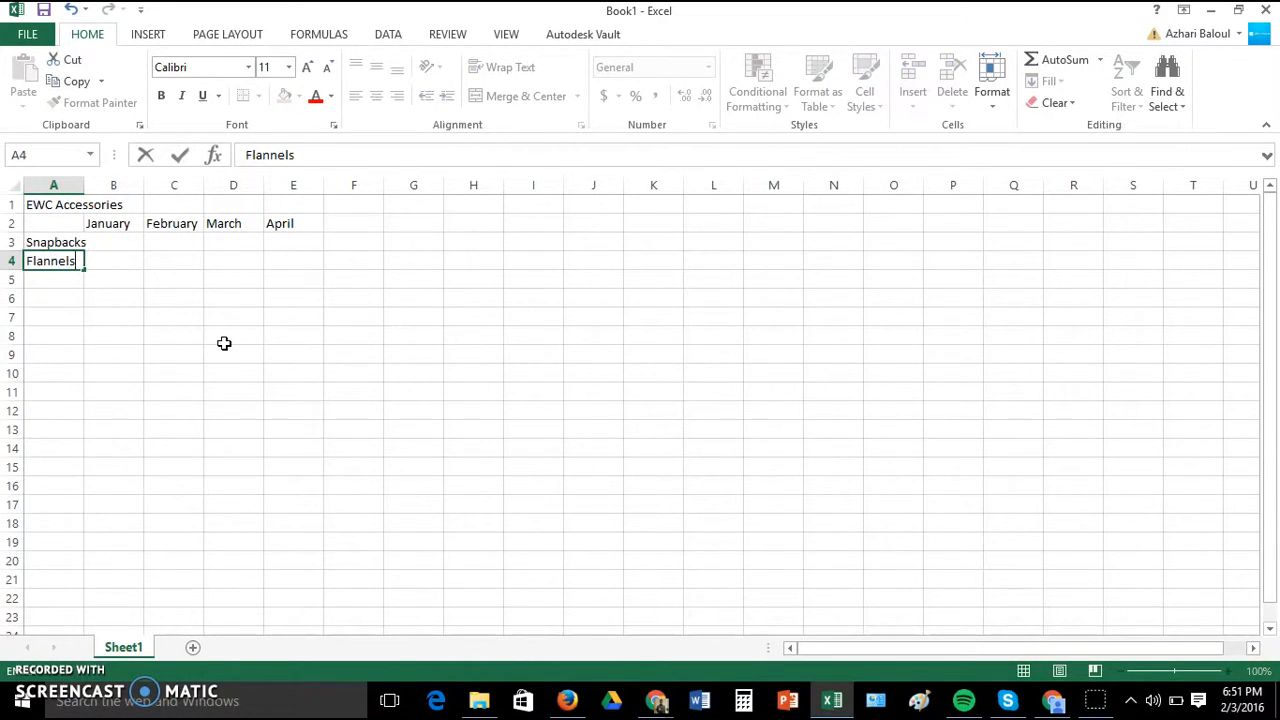
{"action": "key", "text": "Return"}
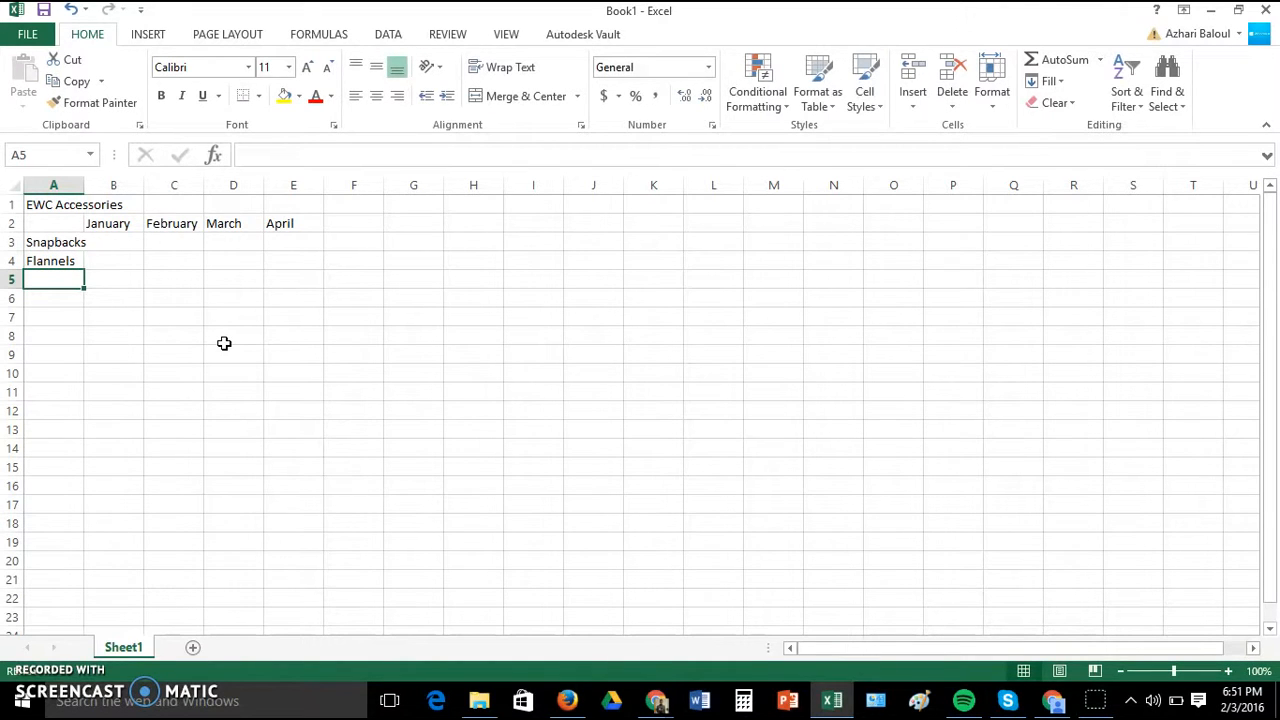
{"action": "type", "text": "Skin"}
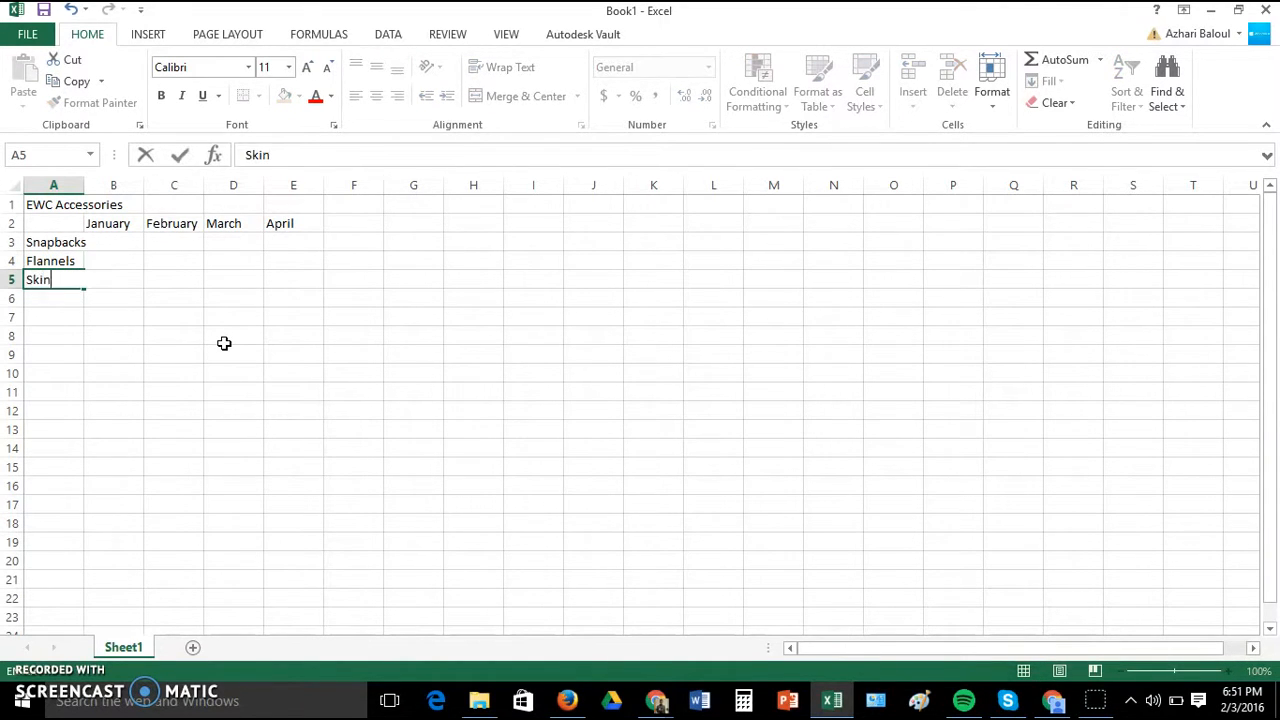
{"action": "type", "text": "ny Jeans"}
{"action": "left_click", "coordinate": [160, 262]}
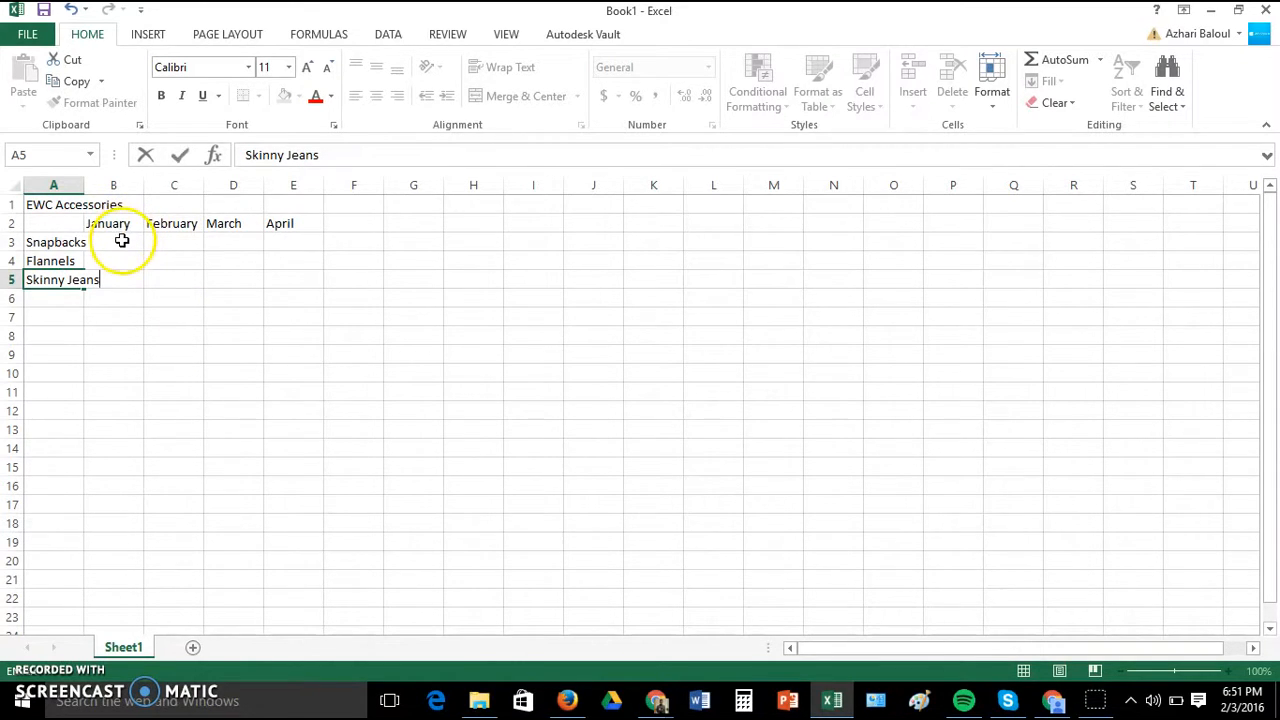
Step: Enter 220 as the January figure for Snapbacks in B3
{"action": "left_click", "coordinate": [119, 241]}
{"action": "left_click", "coordinate": [117, 237]}
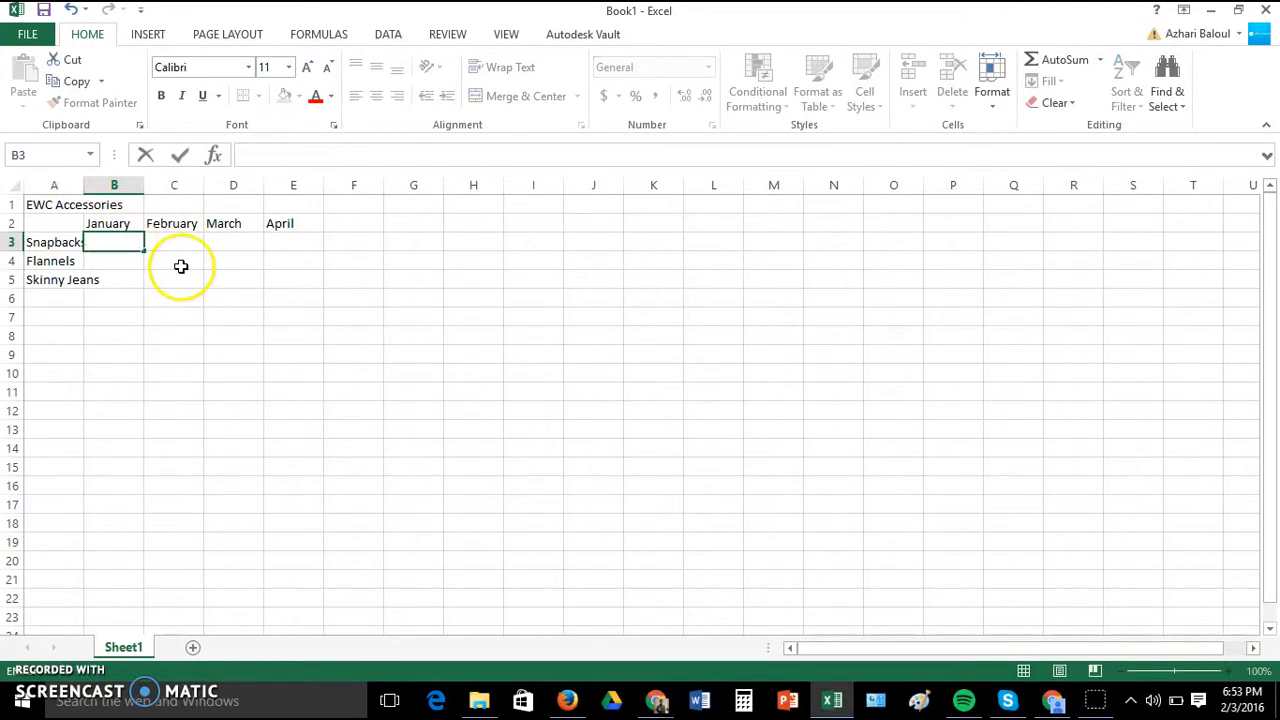
{"action": "type", "text": "220"}
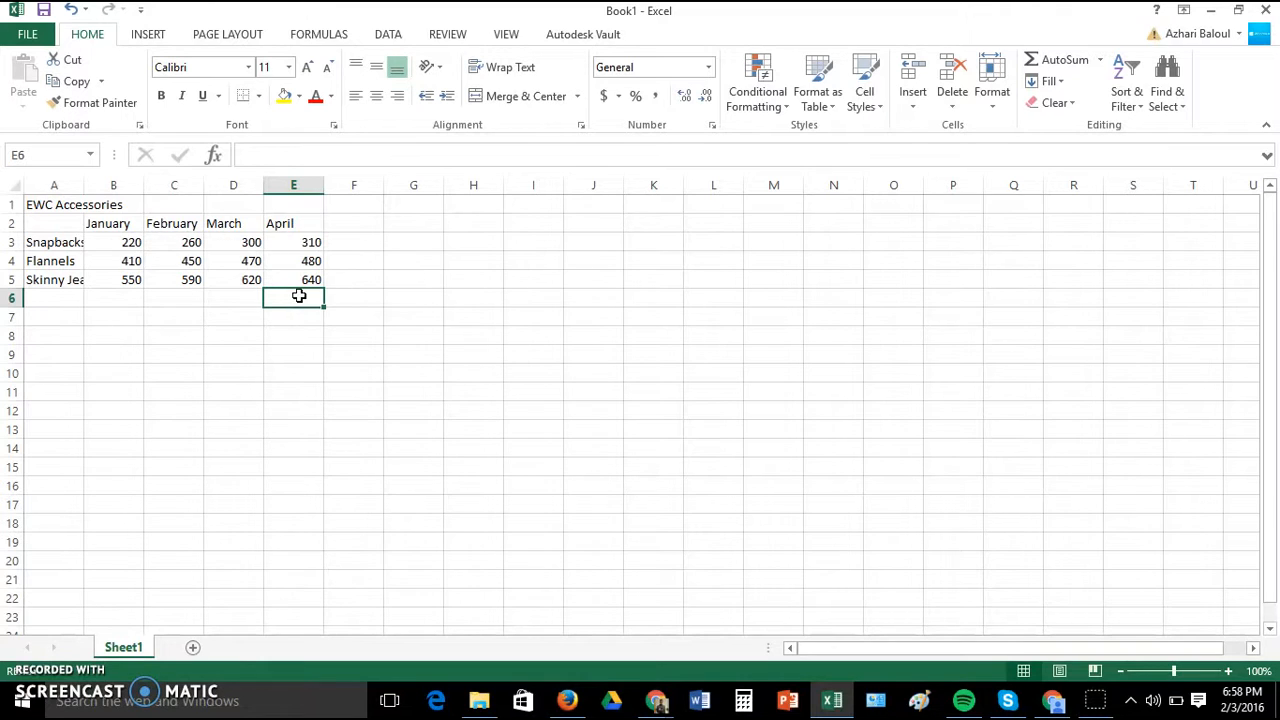
Step: Add a "Total" column heading in F2 and a "Total" row label in A6
{"action": "left_click", "coordinate": [361, 223]}
{"action": "type", "text": "T"}
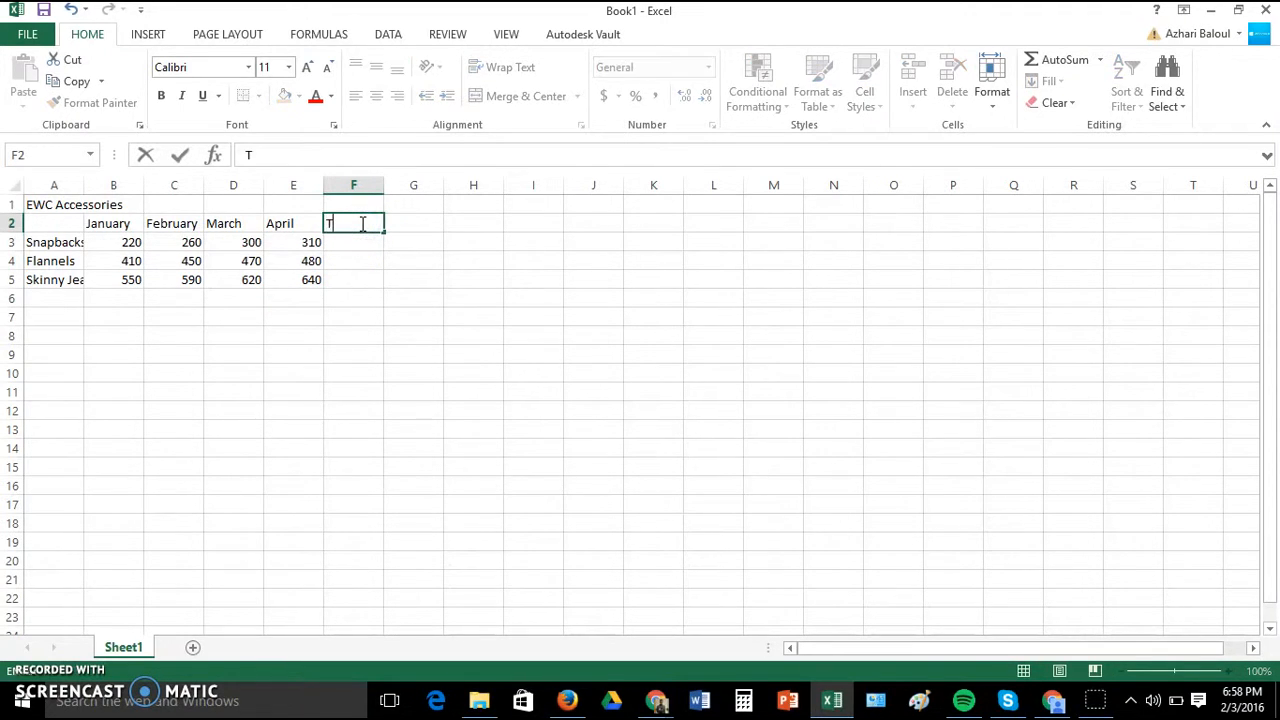
{"action": "type", "text": "otal"}
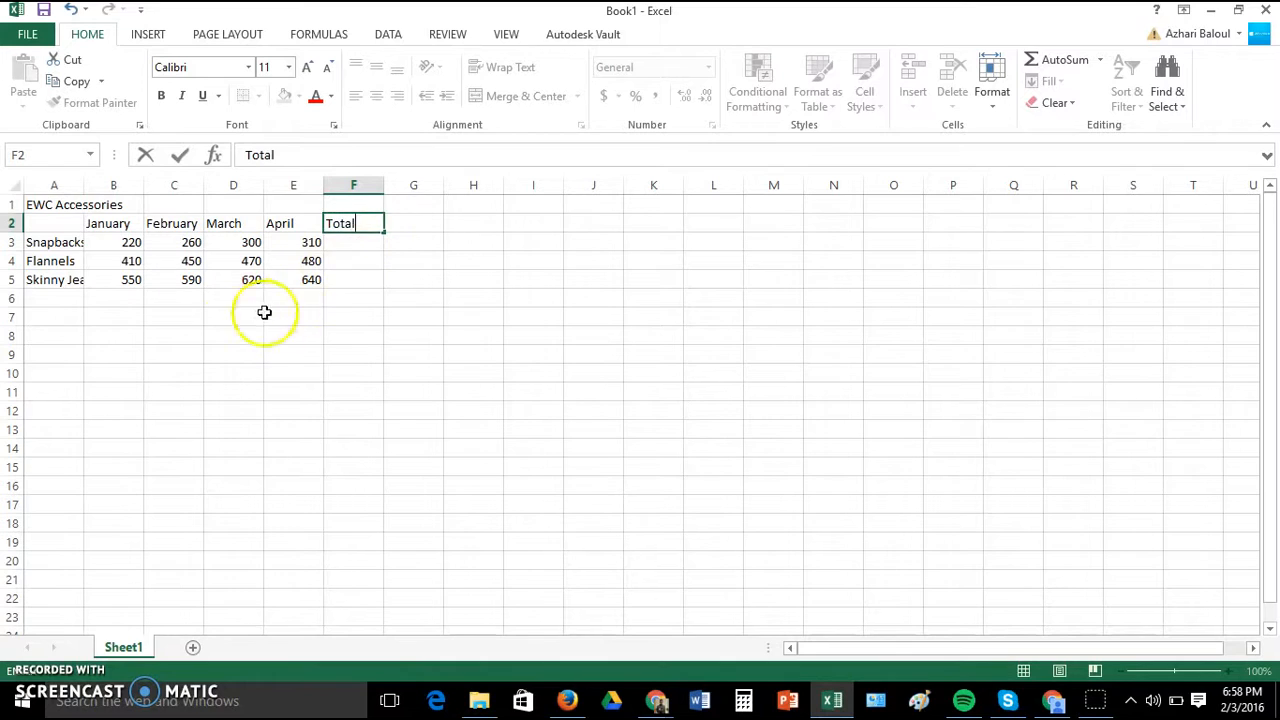
{"action": "left_click", "coordinate": [50, 299]}
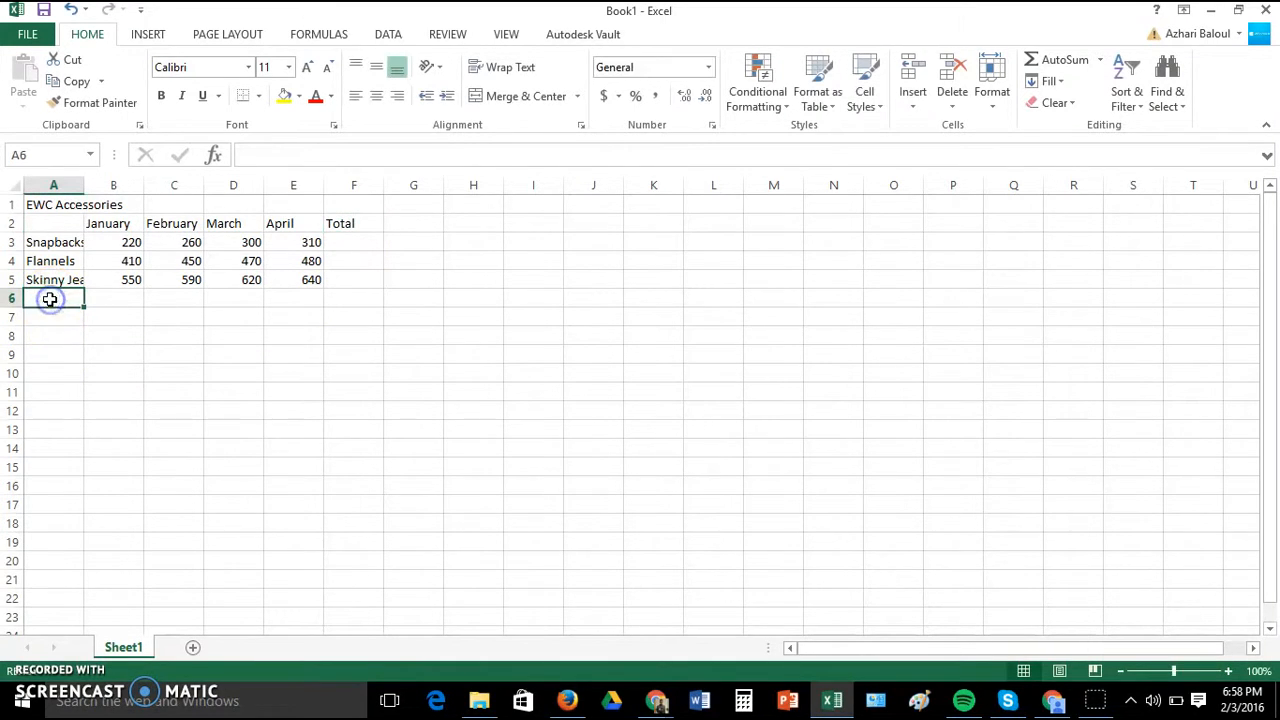
{"action": "type", "text": "Total"}
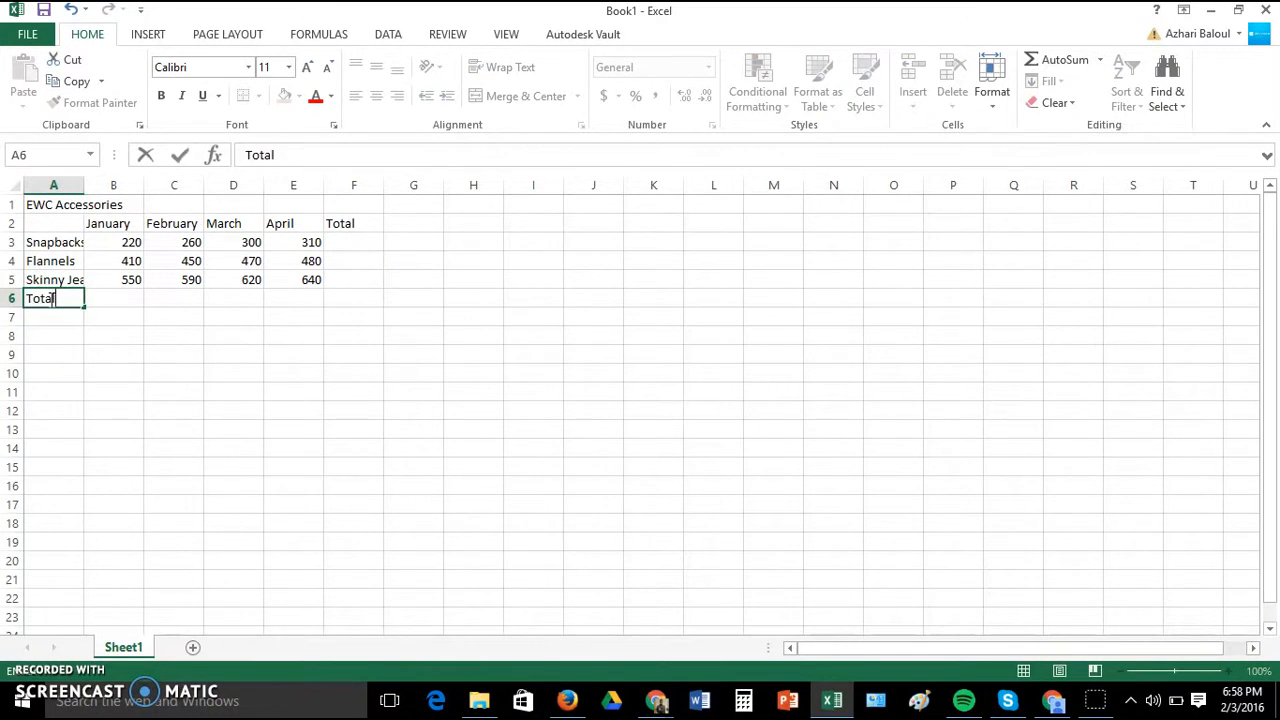
Step: Use AutoSum to total the January to April figures of each product in F3 to F5
{"action": "left_click", "coordinate": [360, 241]}
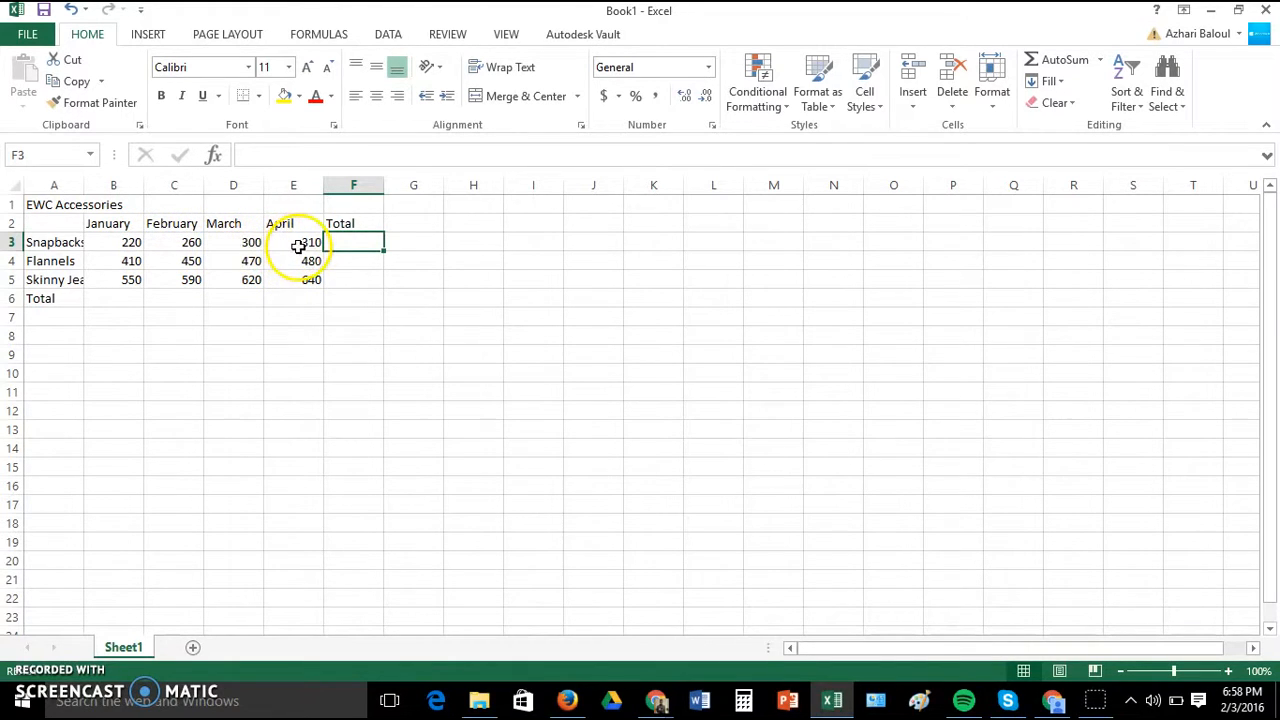
{"action": "left_click", "coordinate": [1062, 58]}
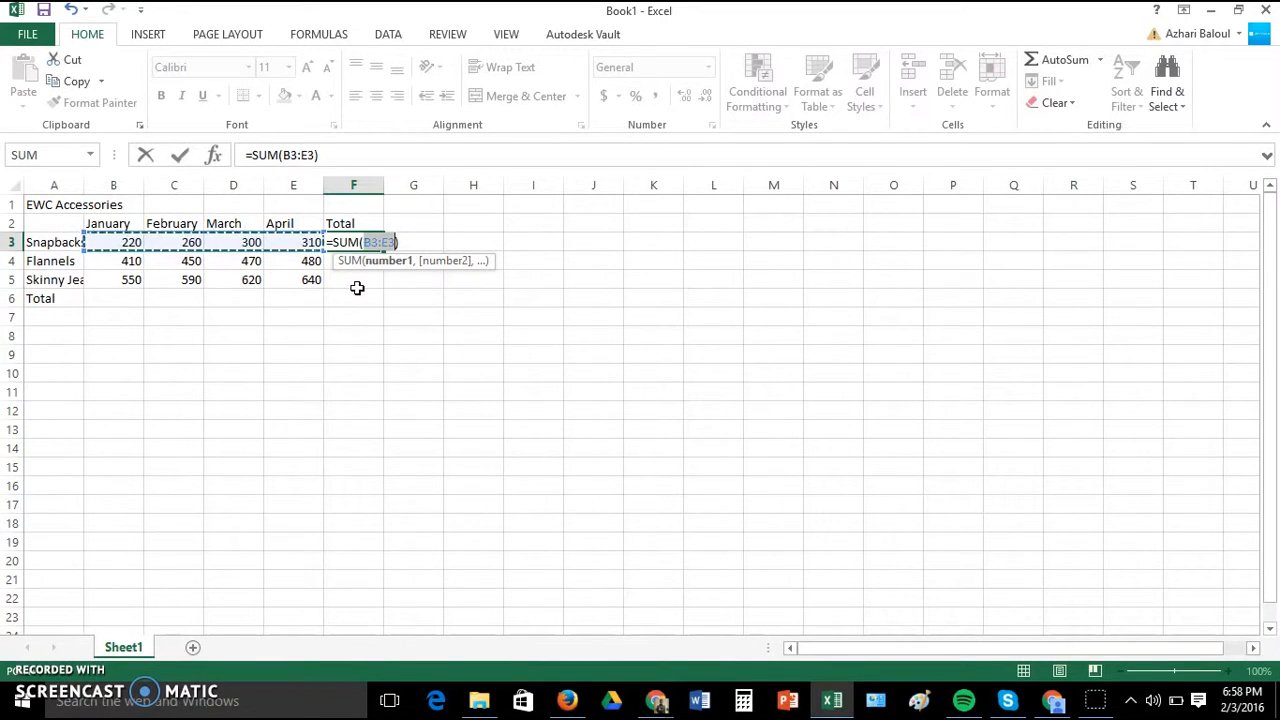
{"action": "key", "text": "Return"}
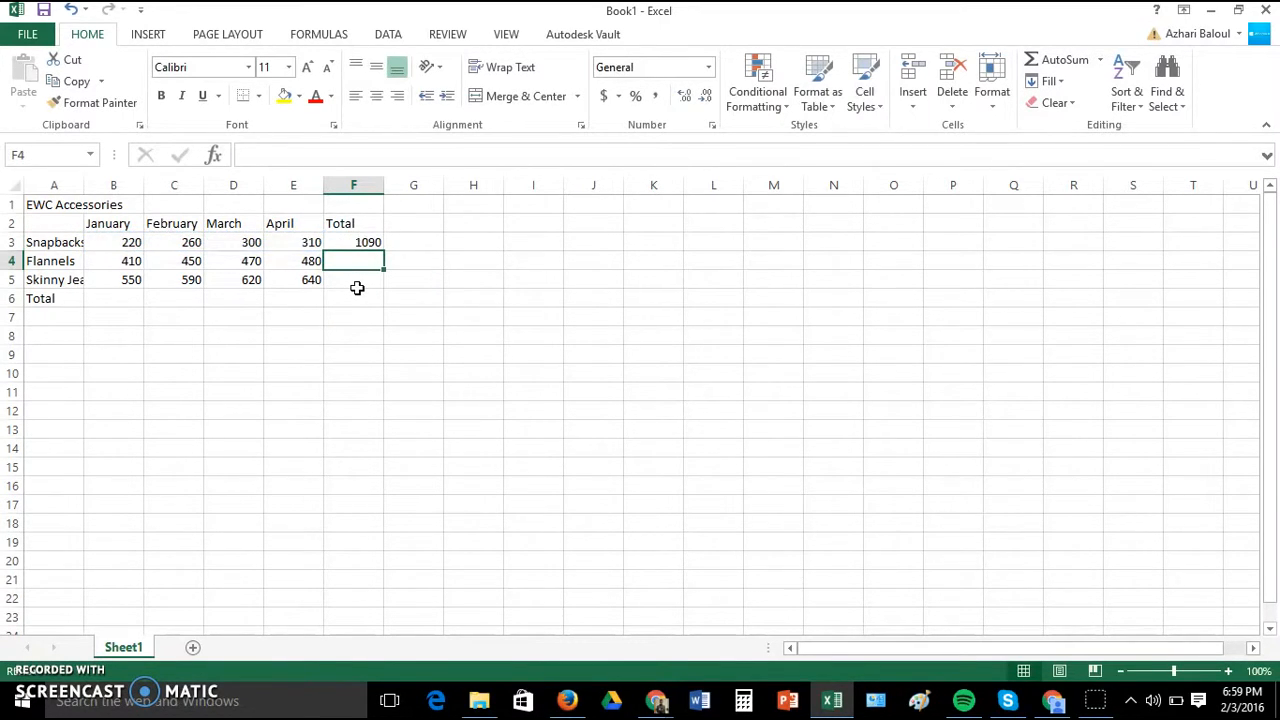
{"action": "left_click", "coordinate": [355, 260]}
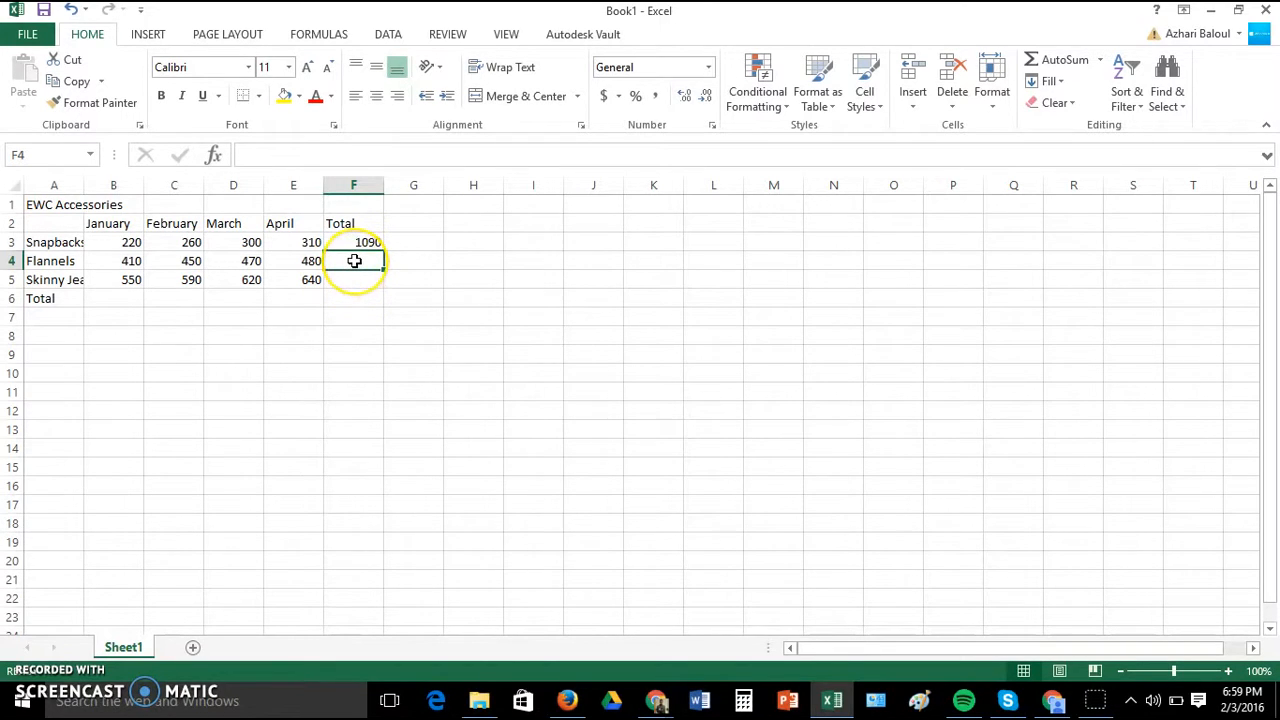
{"action": "left_click_drag", "start_coordinate": [355, 260], "coordinate": [355, 278]}
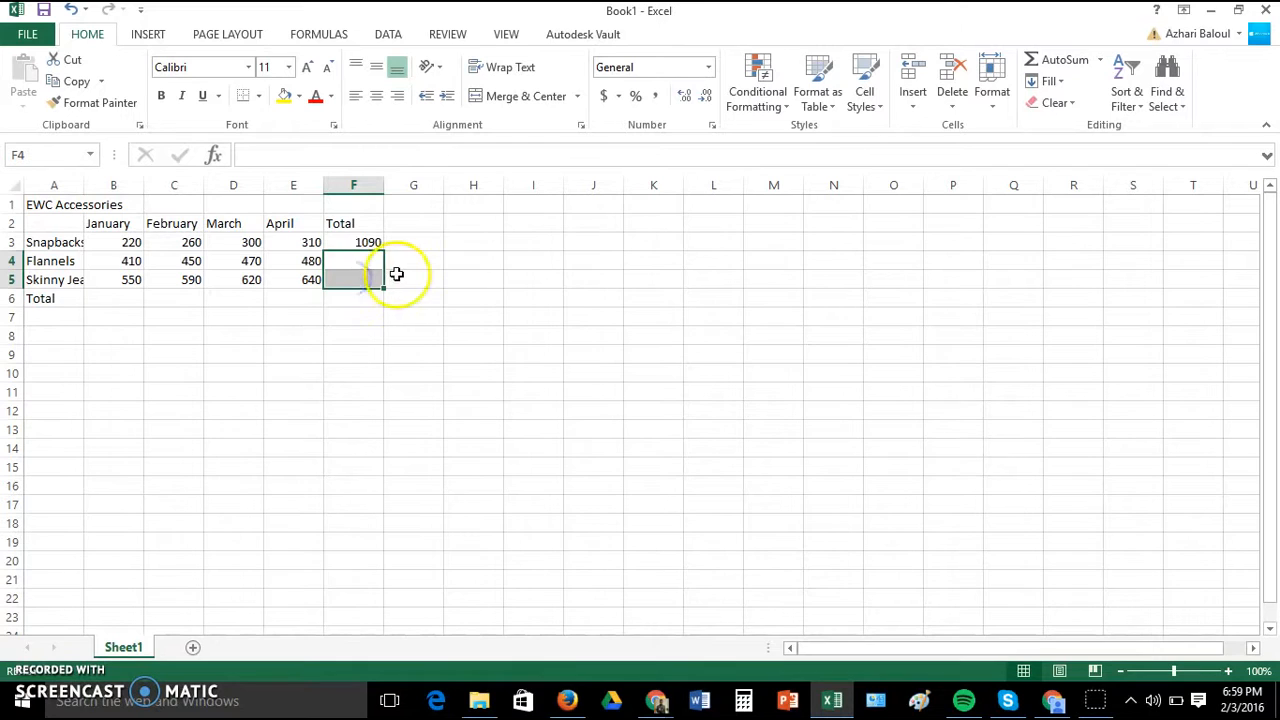
{"action": "left_click", "coordinate": [1066, 66]}
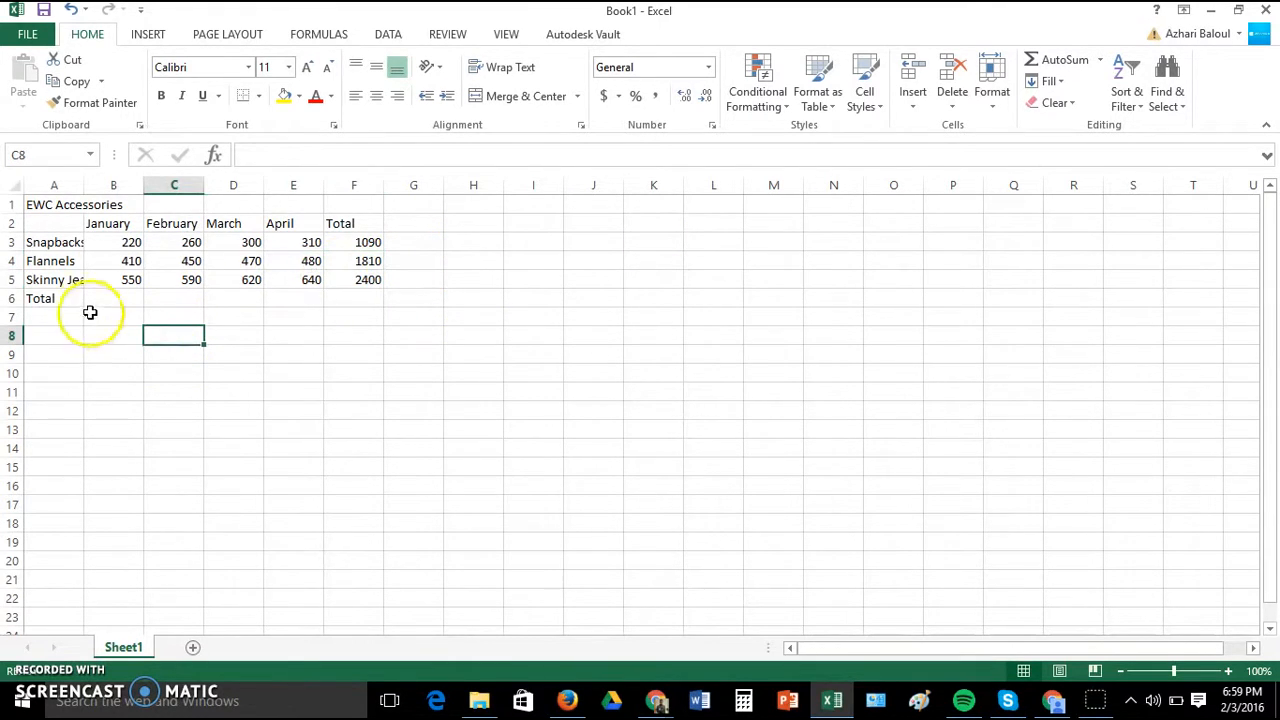
Step: Use AutoSum to fill the Total row, B6 to F6, with the sum of each column
{"action": "left_click_drag", "start_coordinate": [97, 297], "coordinate": [349, 296]}
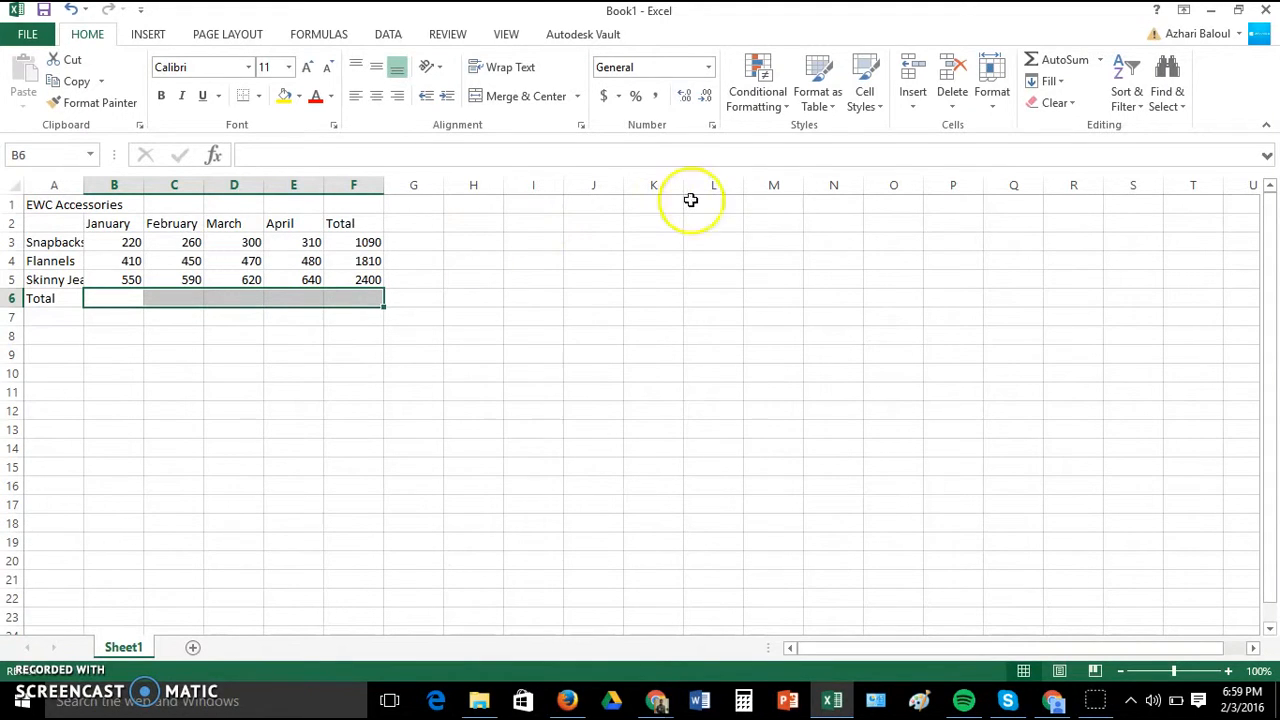
{"action": "left_click", "coordinate": [1058, 66]}
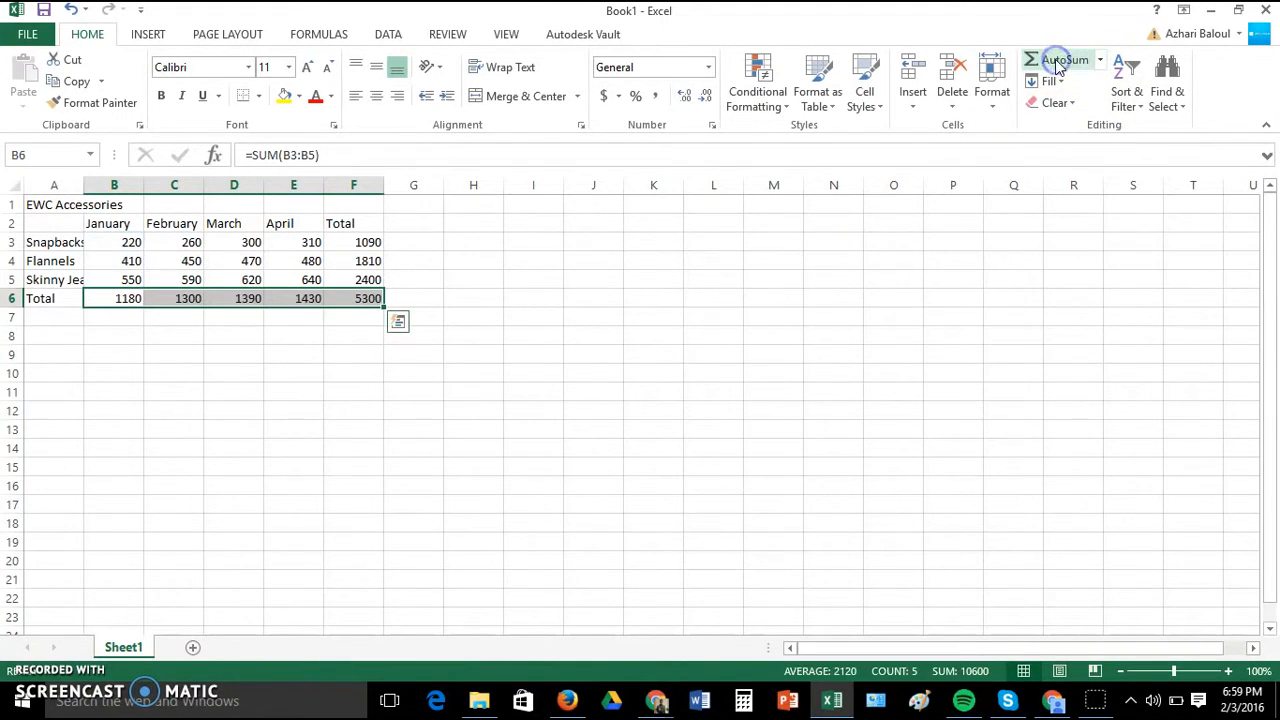
{"action": "left_click", "coordinate": [614, 293]}
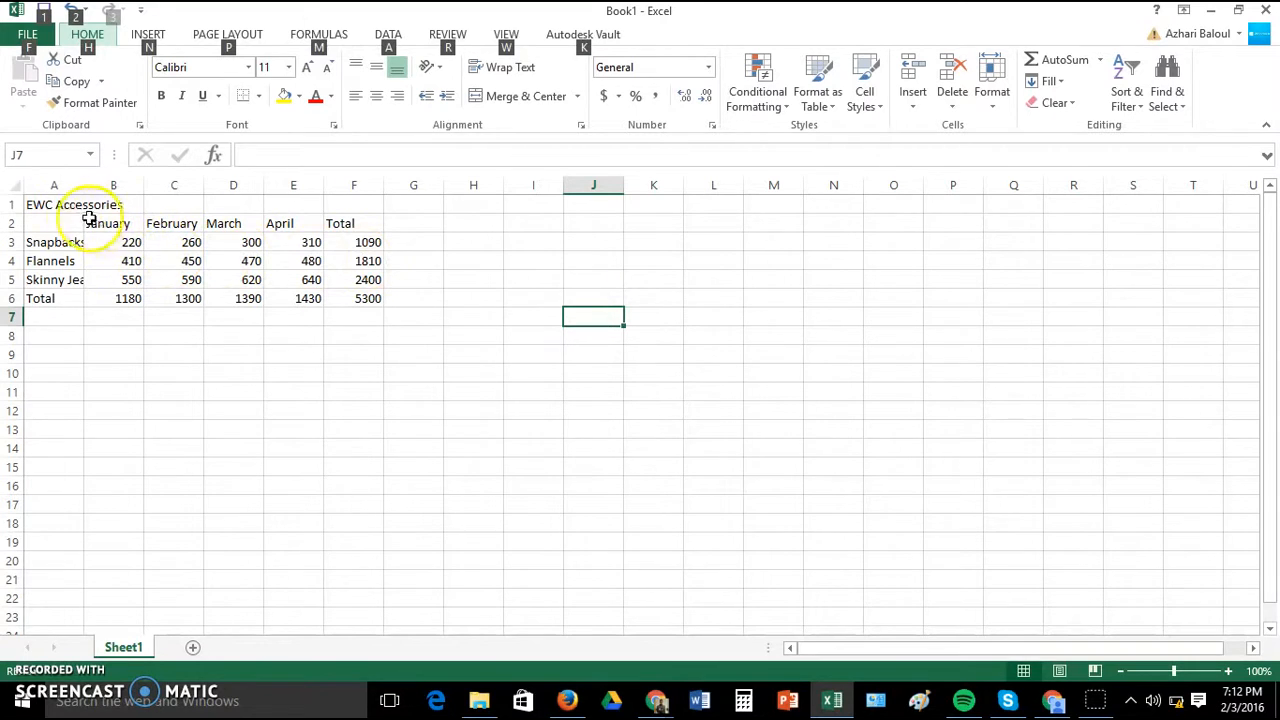
Step: Merge and center the "EWC Accessories" title across A1:F1 and apply the Accent2 cell style to it
{"action": "left_click", "coordinate": [54, 207]}
{"action": "left_click_drag", "start_coordinate": [54, 207], "coordinate": [329, 204]}
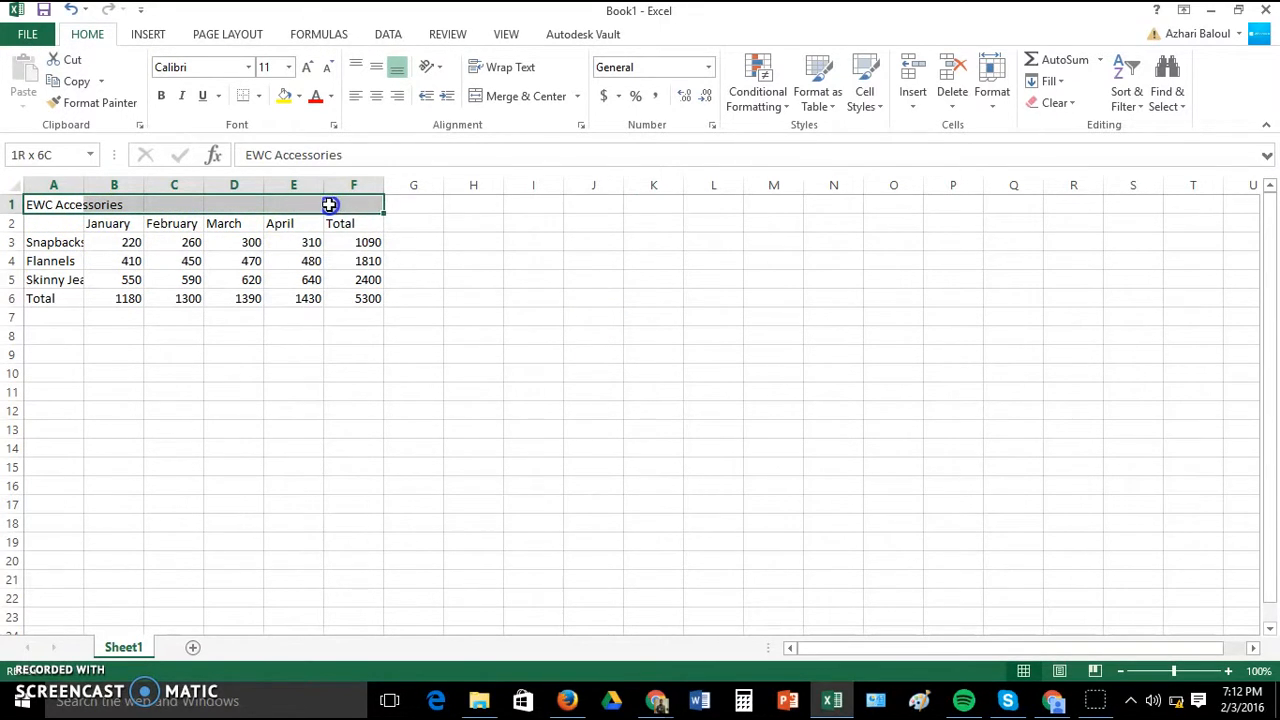
{"action": "left_click", "coordinate": [524, 96]}
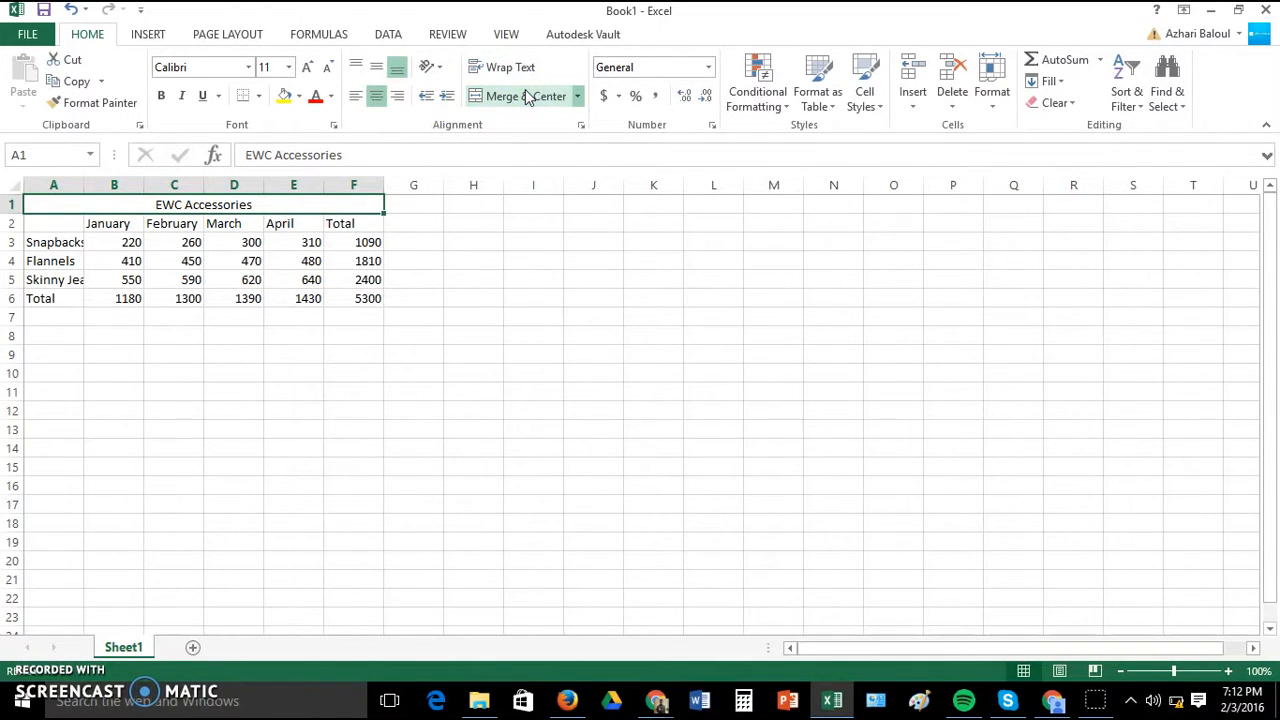
{"action": "left_click", "coordinate": [877, 108]}
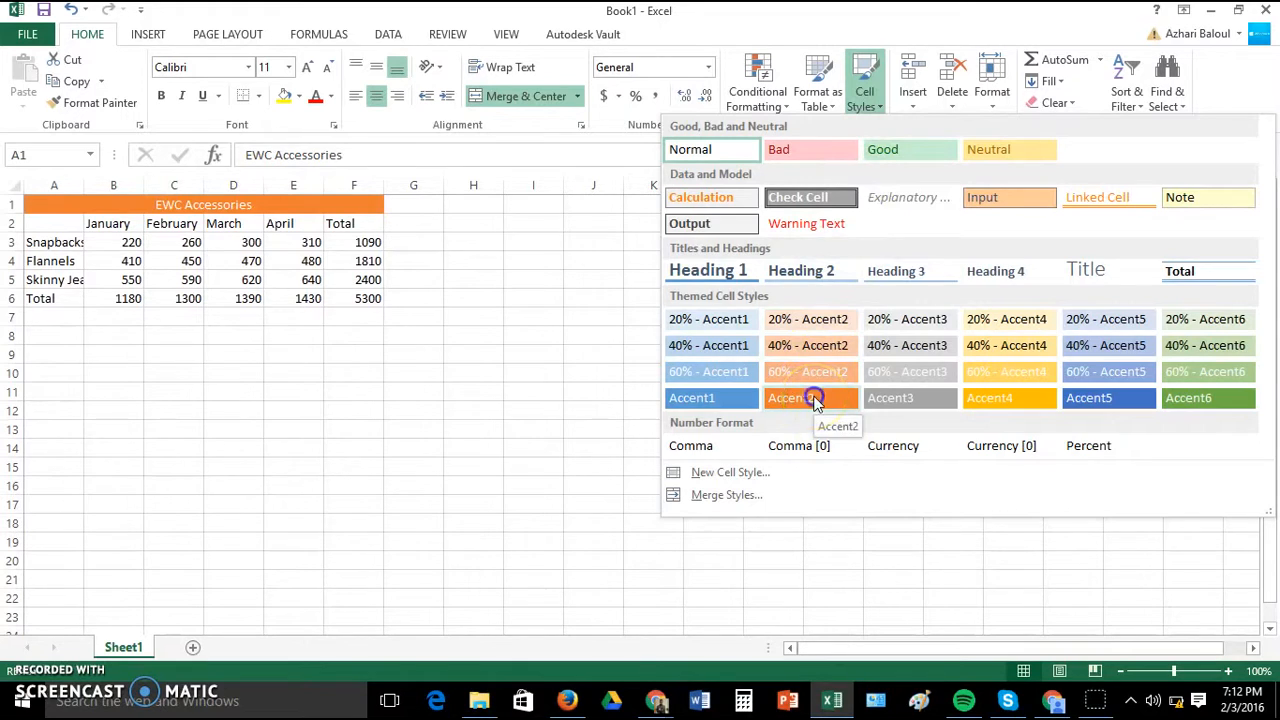
{"action": "left_click", "coordinate": [815, 400]}
{"action": "left_click", "coordinate": [409, 293]}
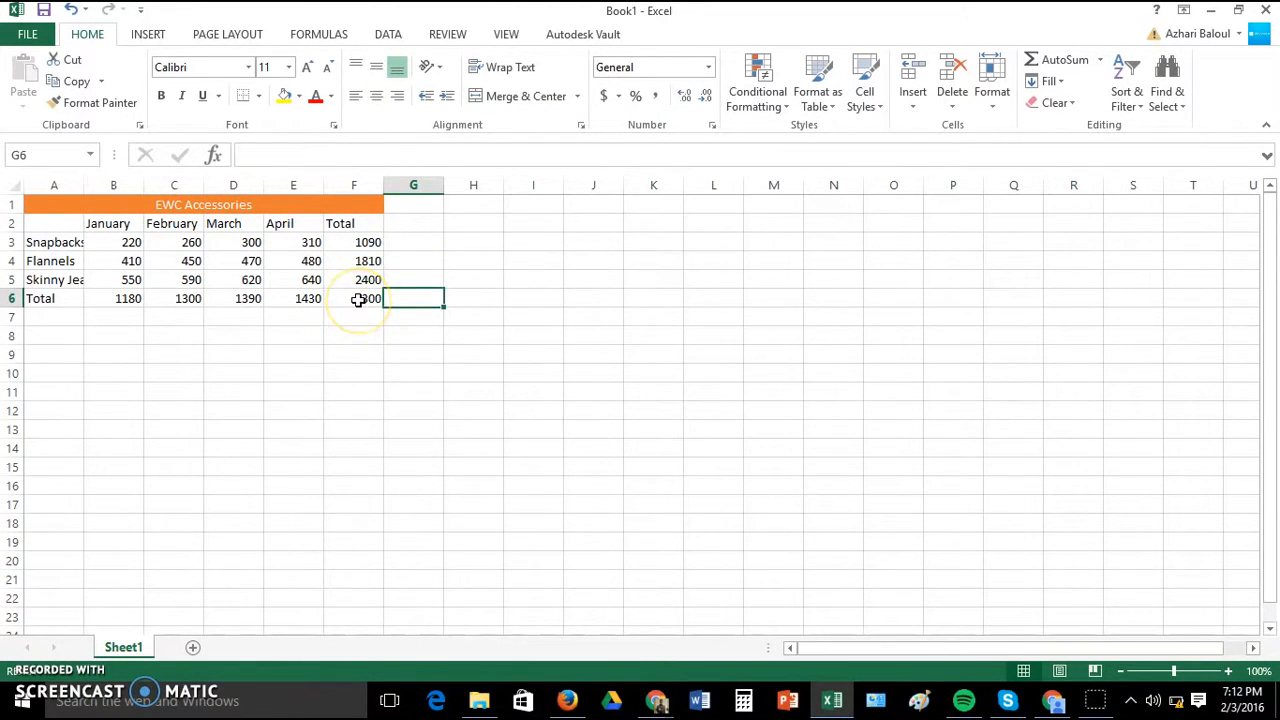
Step: Format the range A2:F6 as a table with headers, using Table Style Medium 9
{"action": "left_click_drag", "start_coordinate": [358, 299], "coordinate": [63, 227]}
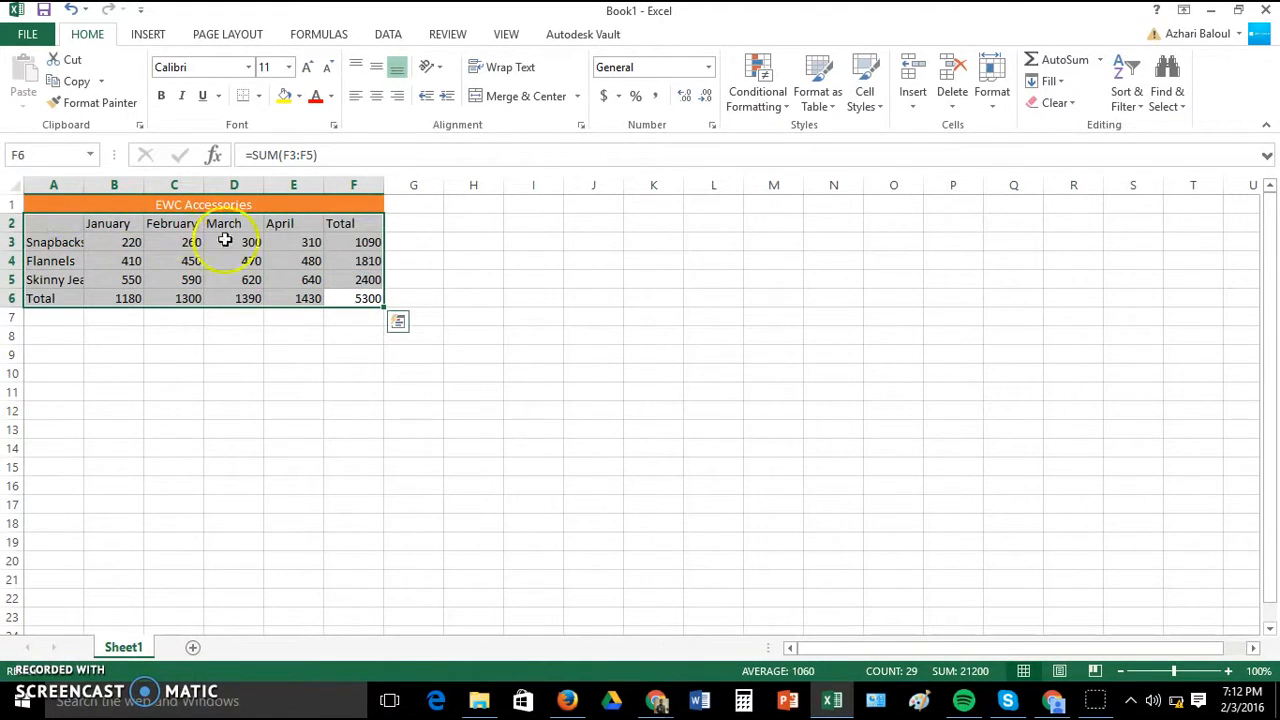
{"action": "left_click", "coordinate": [820, 100]}
{"action": "left_click", "coordinate": [820, 100]}
{"action": "left_click", "coordinate": [820, 100]}
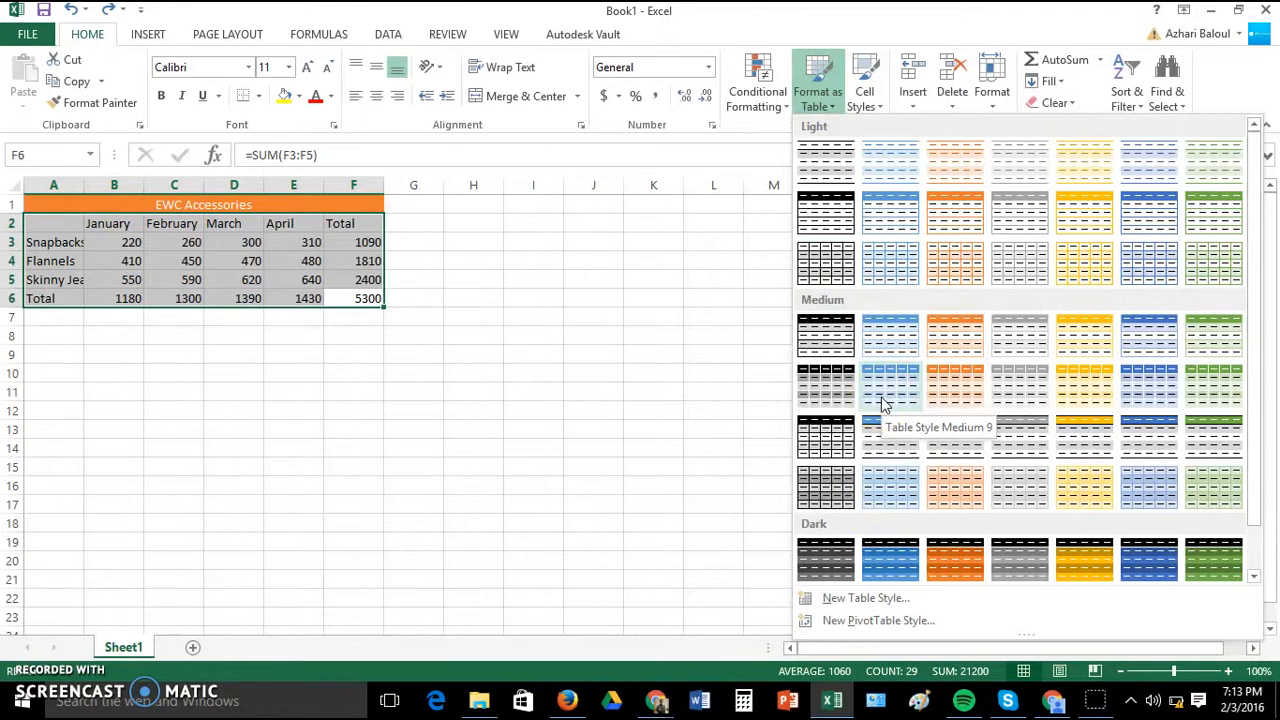
{"action": "left_click", "coordinate": [883, 403]}
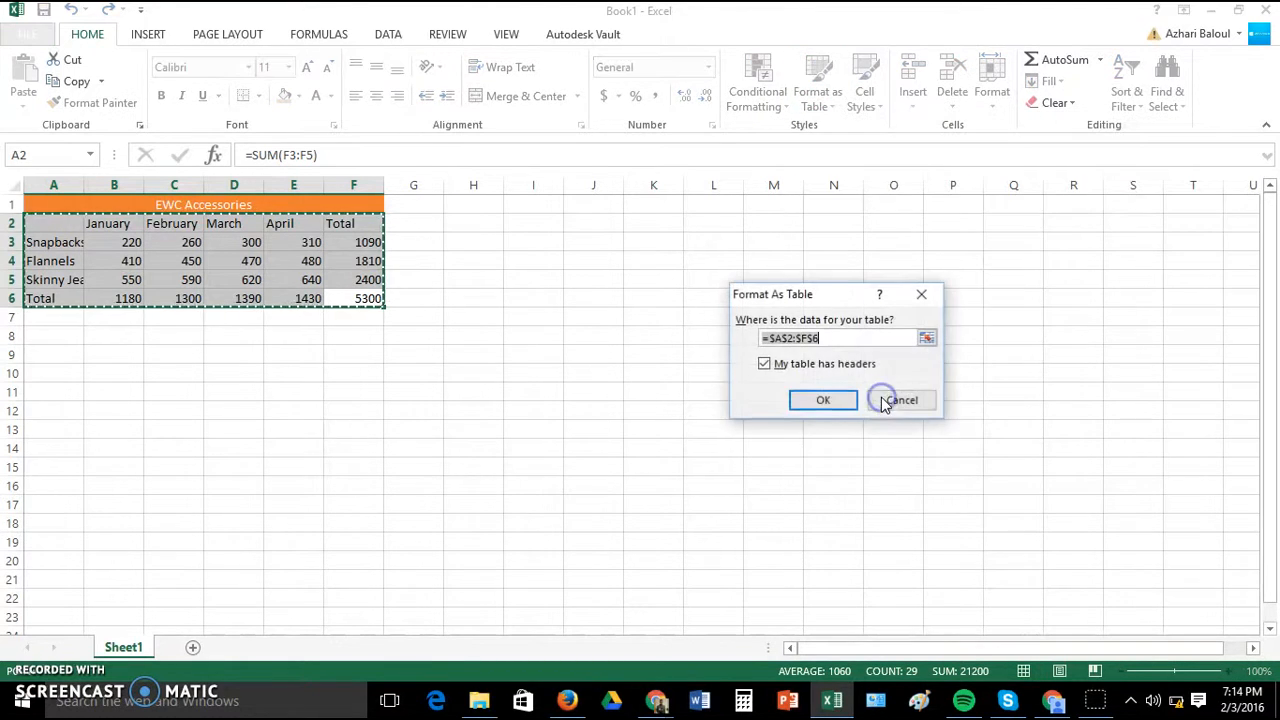
{"action": "left_click", "coordinate": [815, 403]}
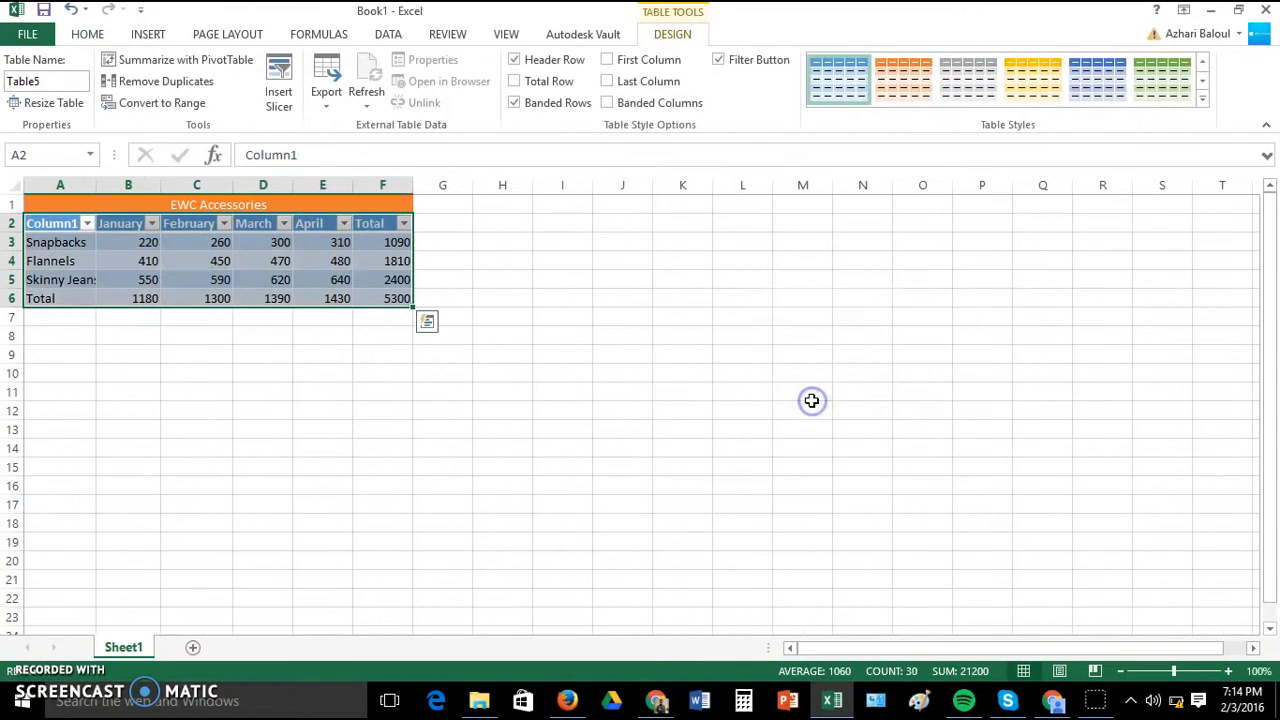
{"action": "left_click", "coordinate": [510, 279]}
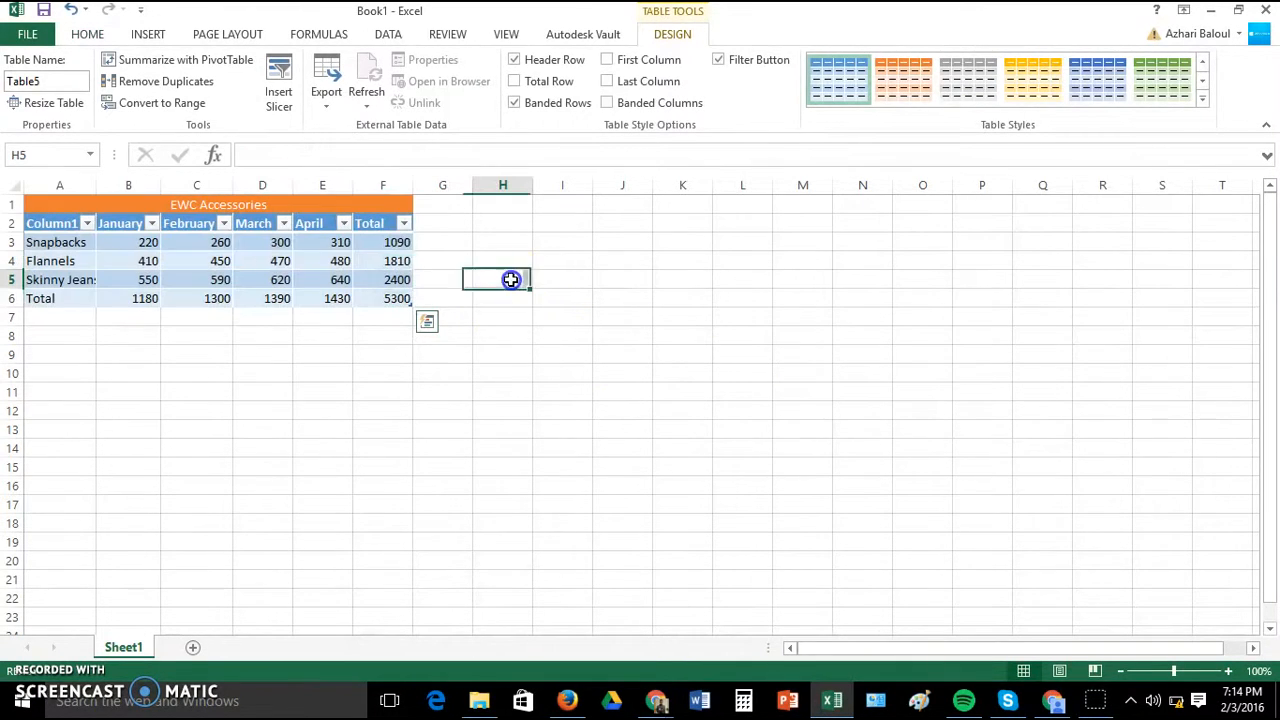
Step: Turn off the filter buttons in the table's header row
{"action": "left_click", "coordinate": [404, 224]}
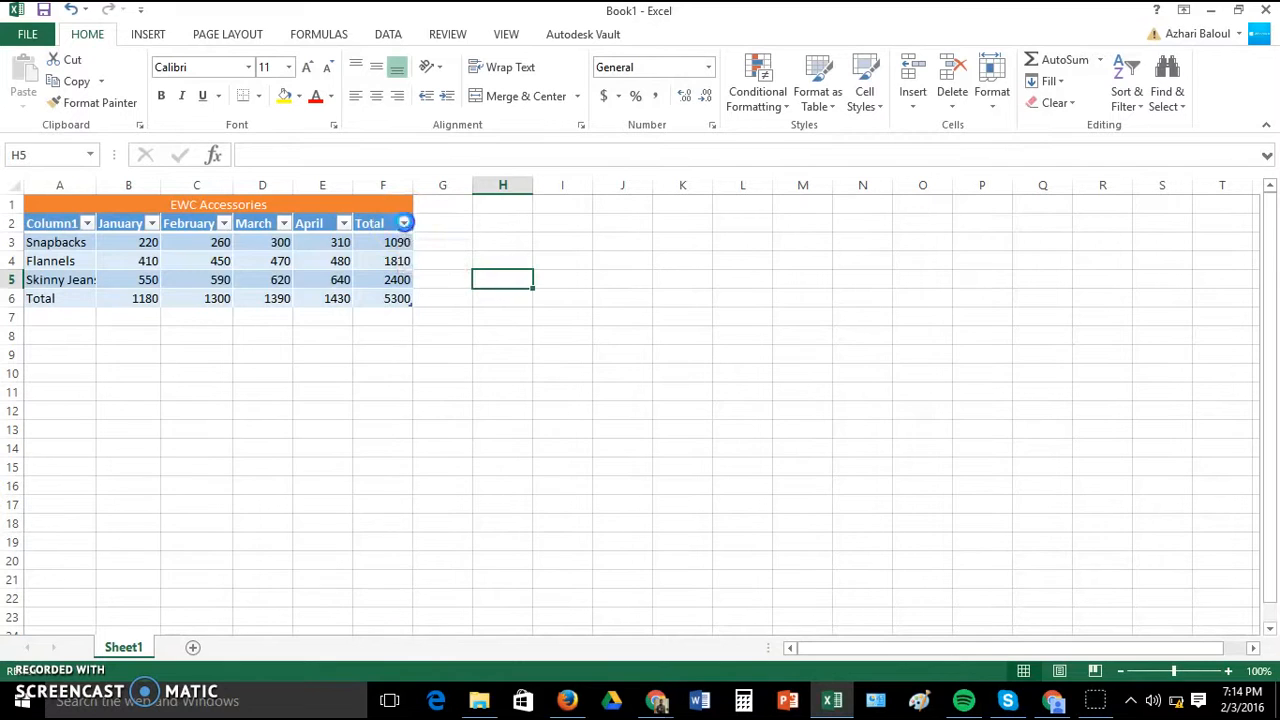
{"action": "left_click", "coordinate": [446, 236]}
{"action": "left_click_drag", "start_coordinate": [366, 222], "coordinate": [65, 223]}
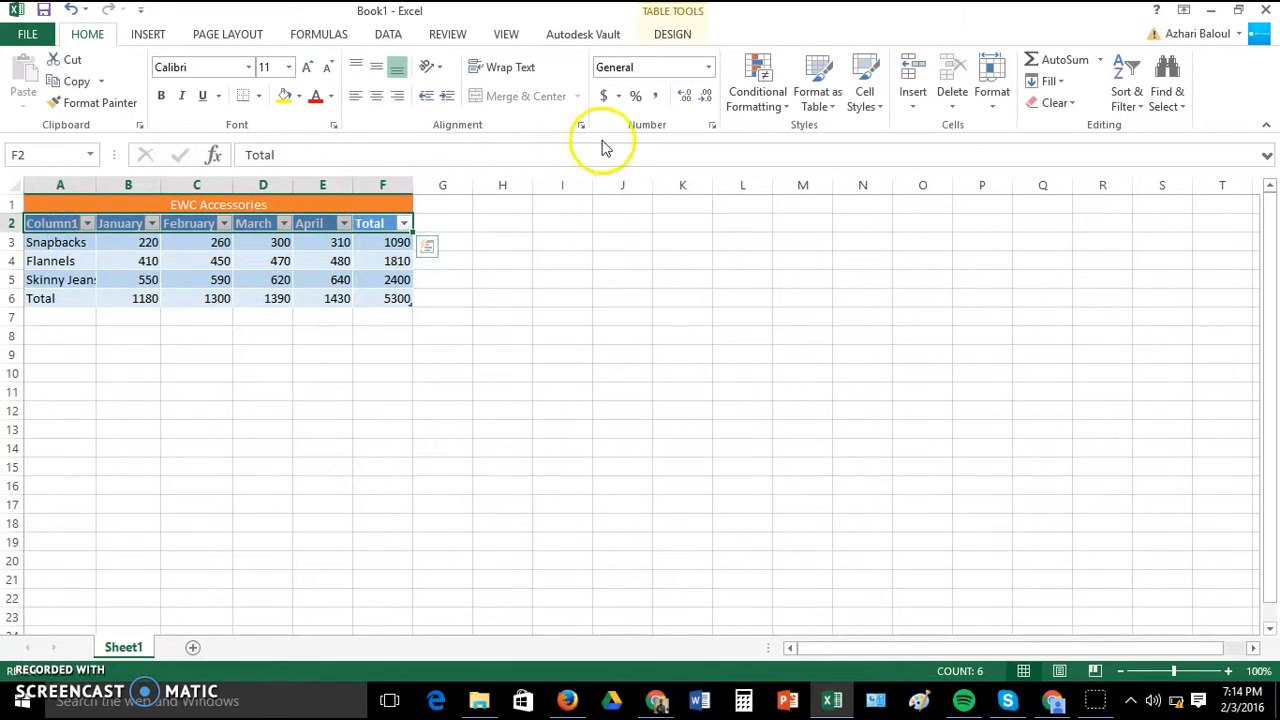
{"action": "left_click", "coordinate": [673, 34]}
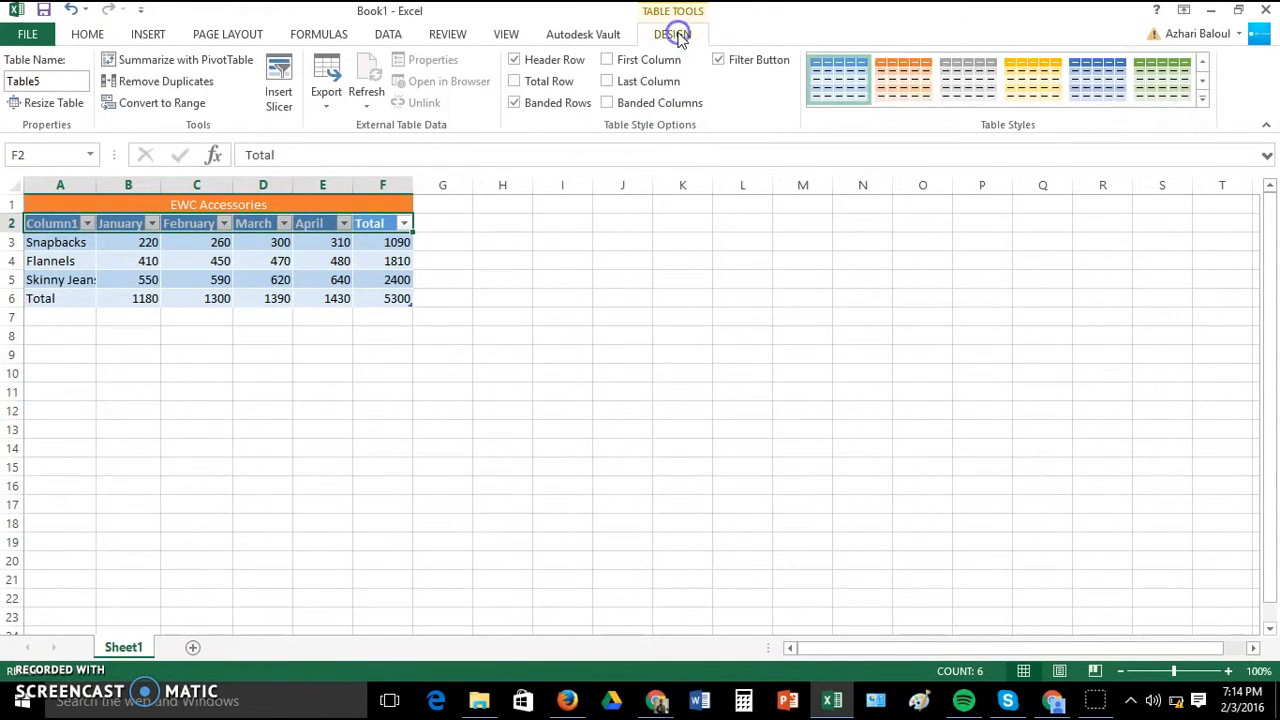
{"action": "left_click", "coordinate": [720, 61]}
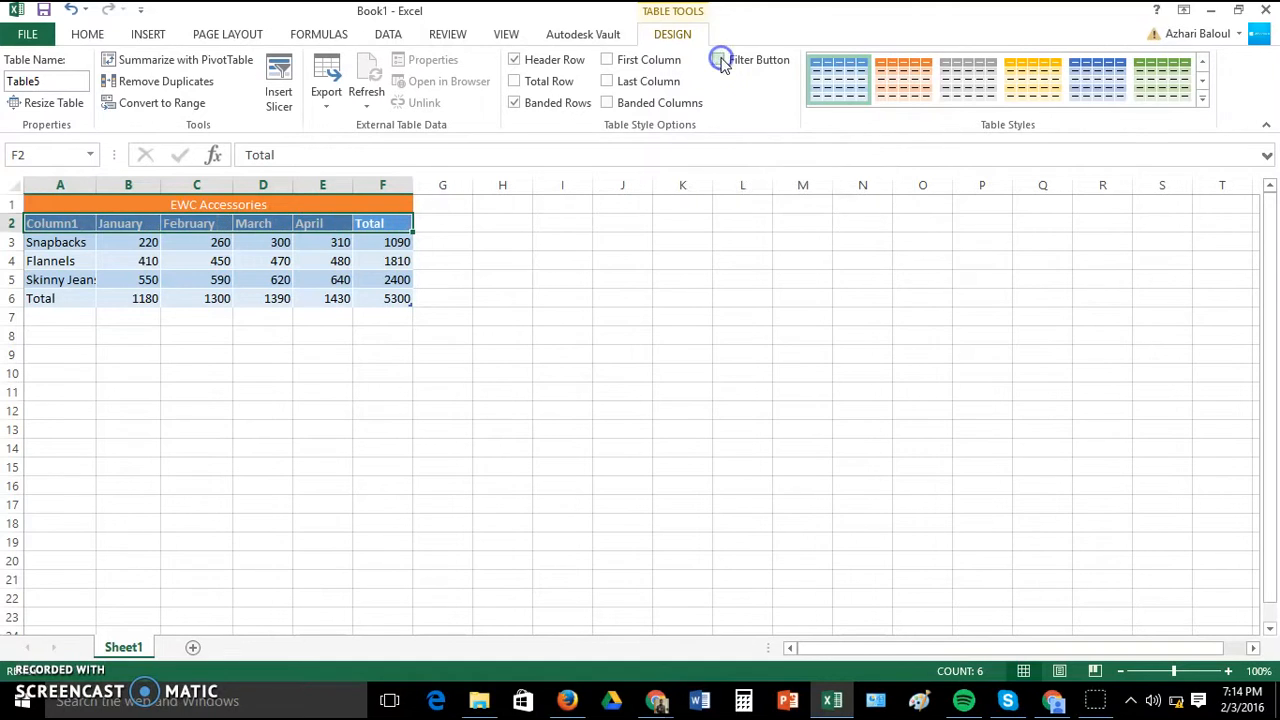
{"action": "left_click", "coordinate": [510, 277]}
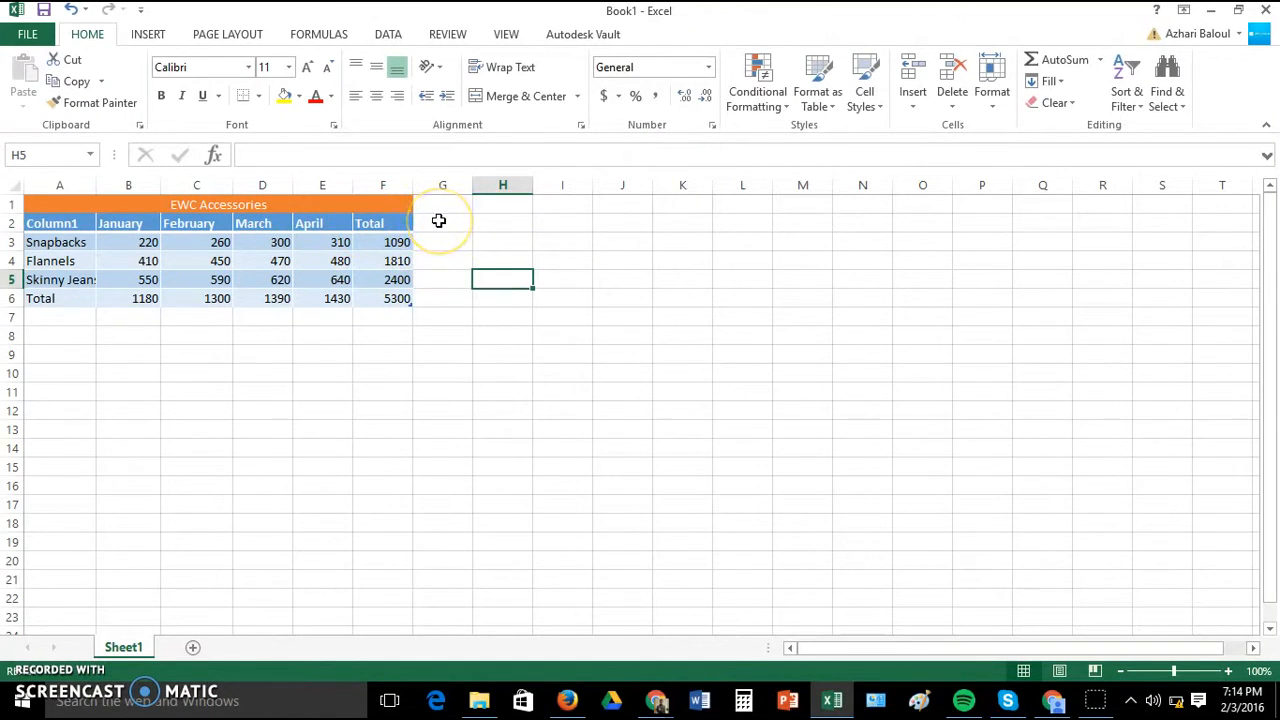
Step: Increase the font size of the "EWC Accessories" title to 14
{"action": "left_click", "coordinate": [236, 207]}
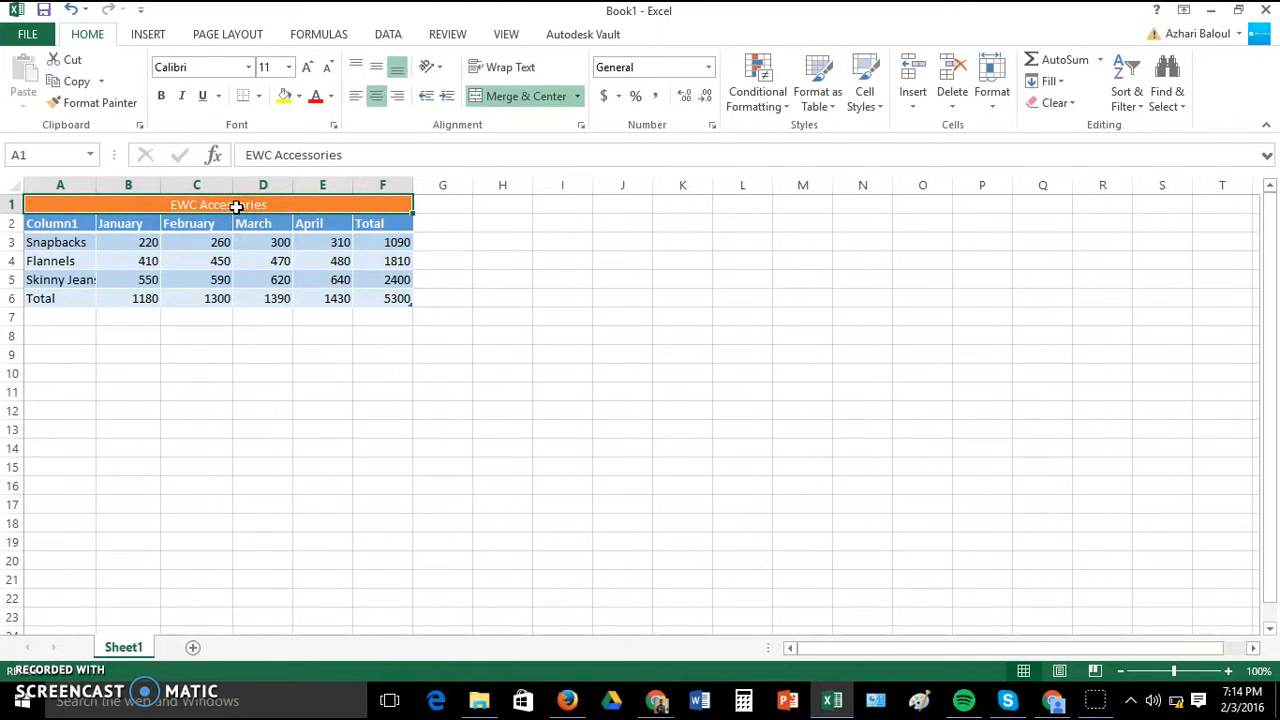
{"action": "left_click", "coordinate": [308, 68]}
{"action": "left_click", "coordinate": [308, 68]}
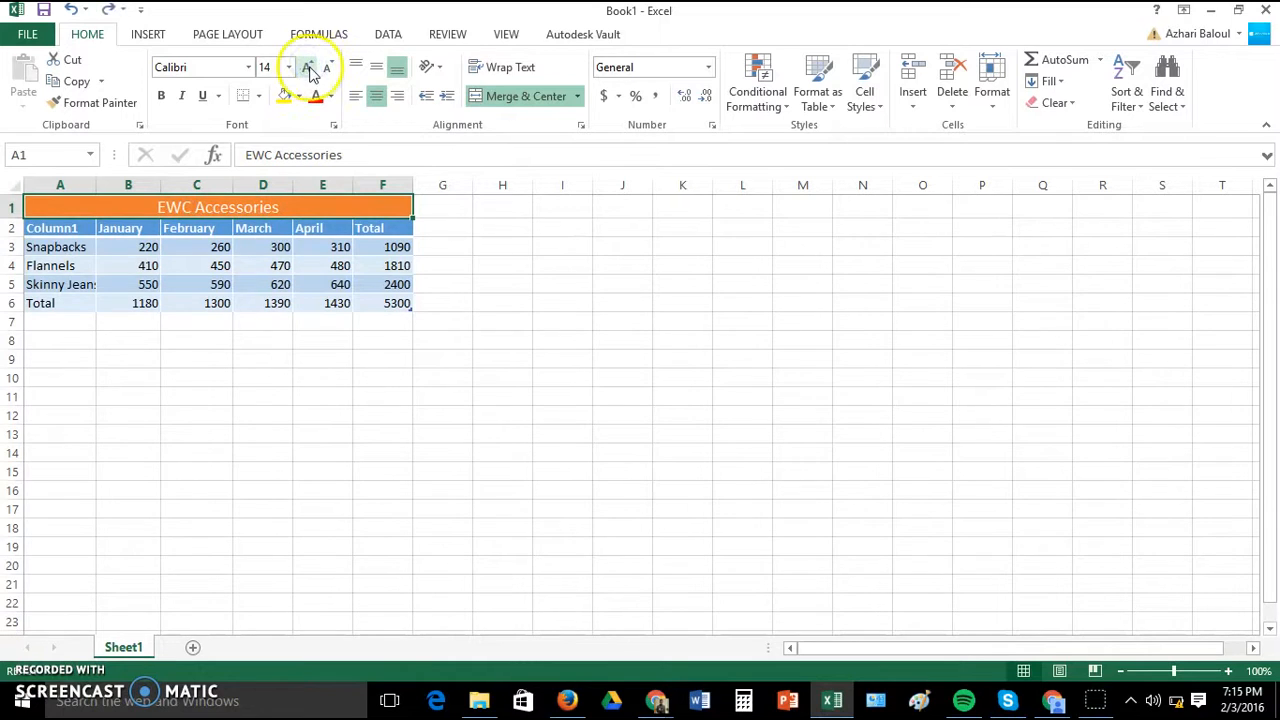
Step: Try to clear the "Column1" heading from A2
{"action": "left_click", "coordinate": [80, 230]}
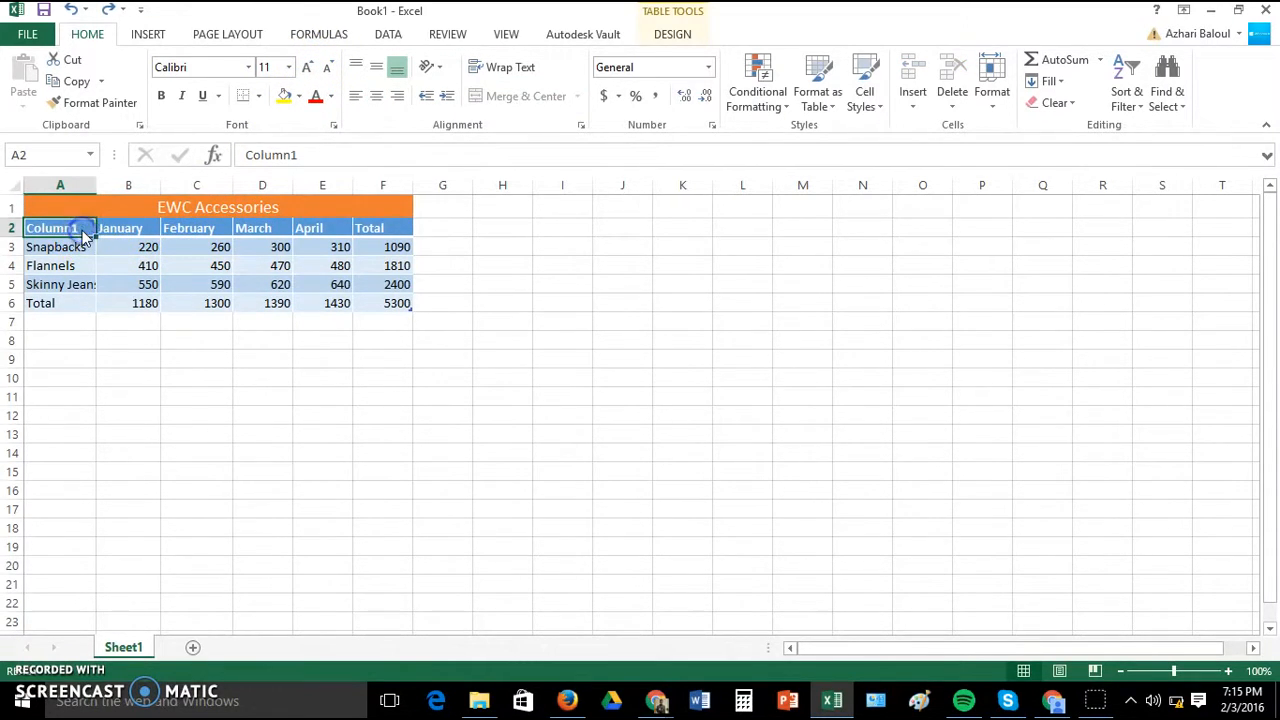
{"action": "left_click", "coordinate": [322, 155]}
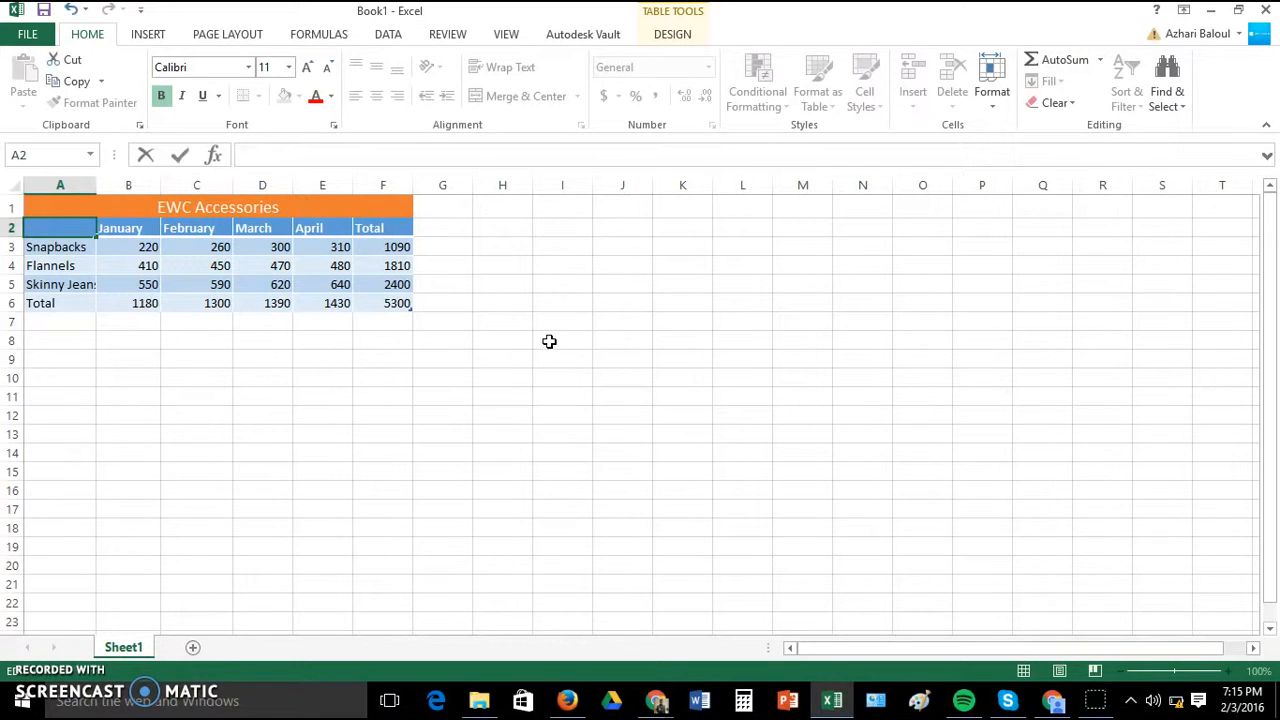
{"action": "left_click", "coordinate": [549, 341]}
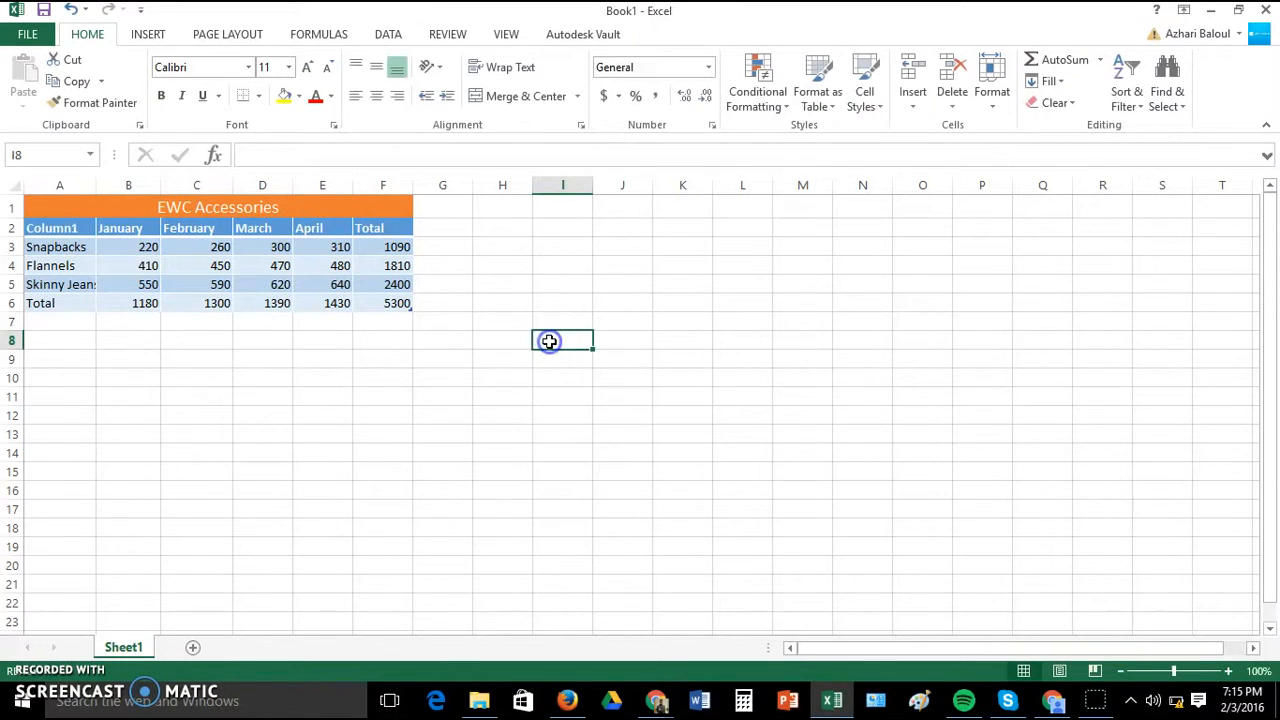
Step: Replace the "Column1" heading in A2 with a blank entry so the header cell shows no text
{"action": "left_click", "coordinate": [80, 228]}
{"action": "left_click", "coordinate": [302, 154]}
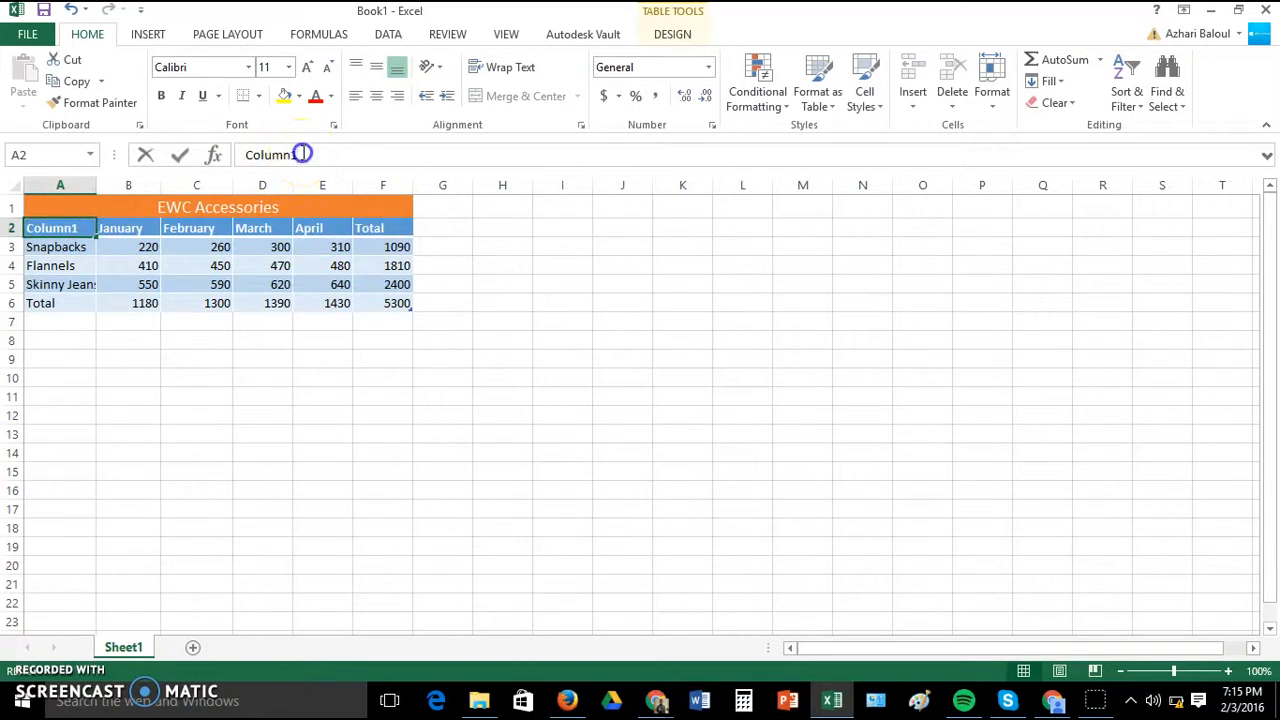
{"action": "left_click", "coordinate": [261, 163]}
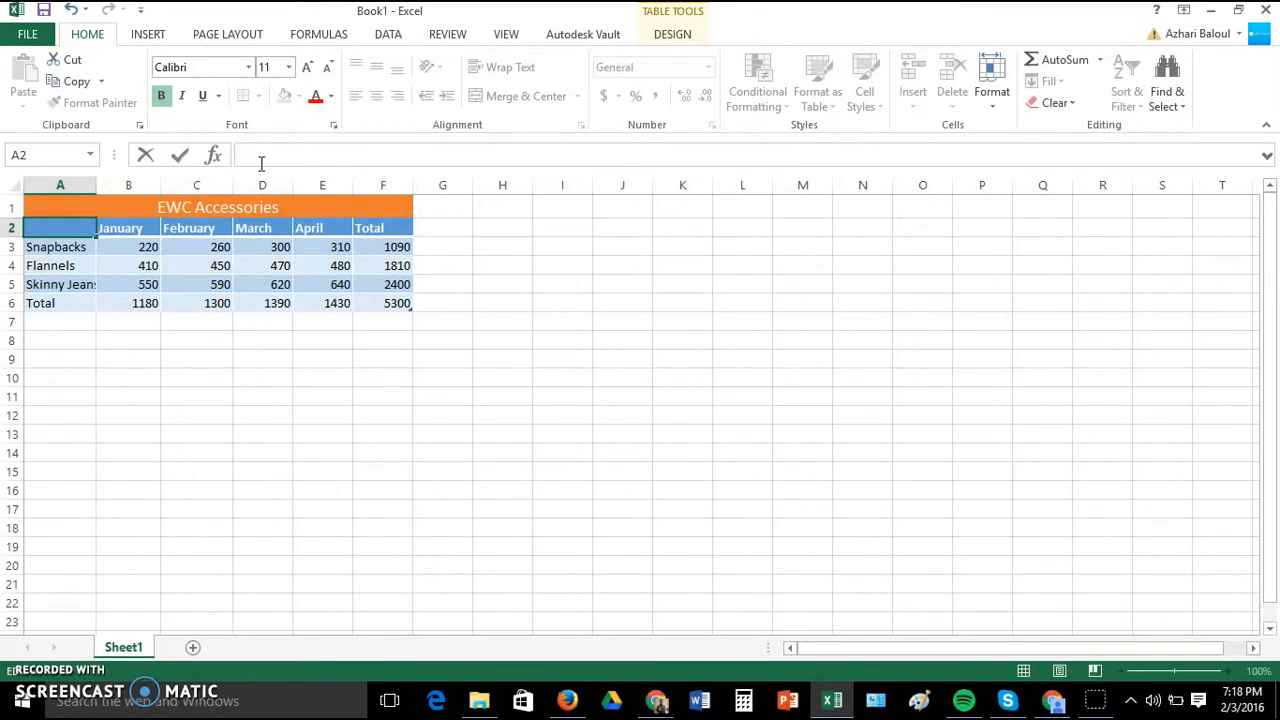
{"action": "left_click", "coordinate": [119, 372]}
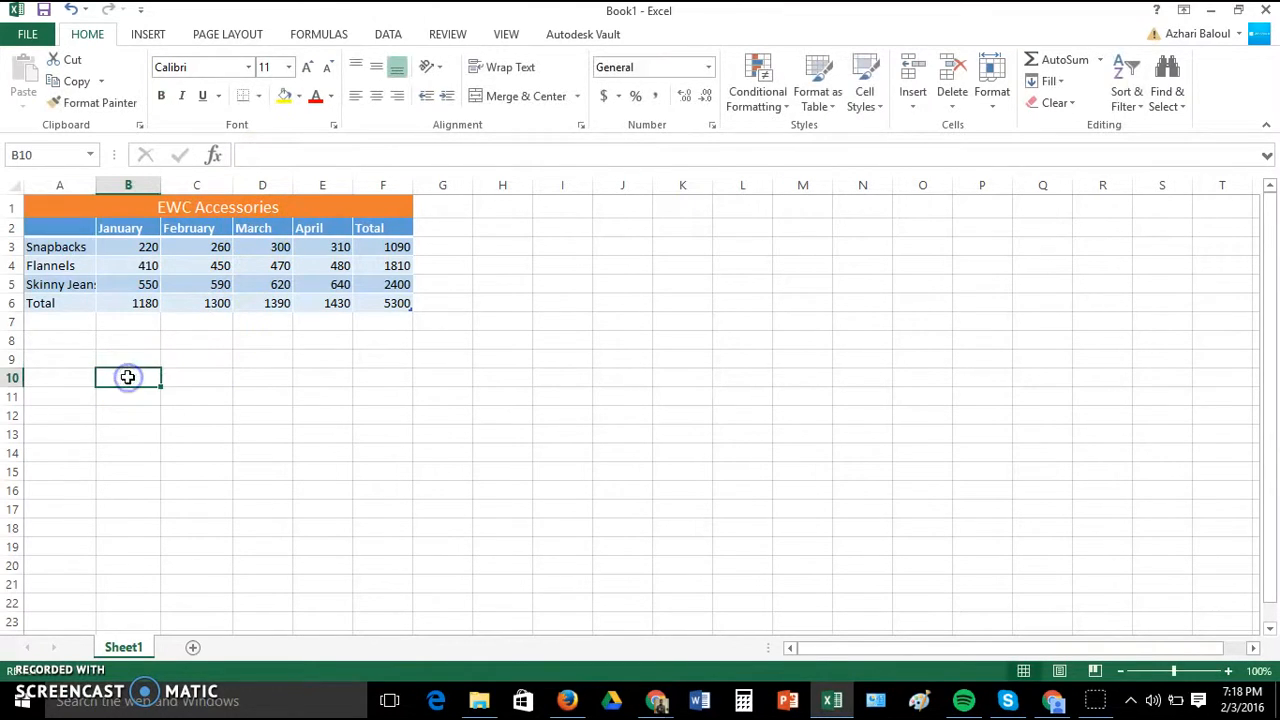
{"action": "left_click", "coordinate": [65, 323]}
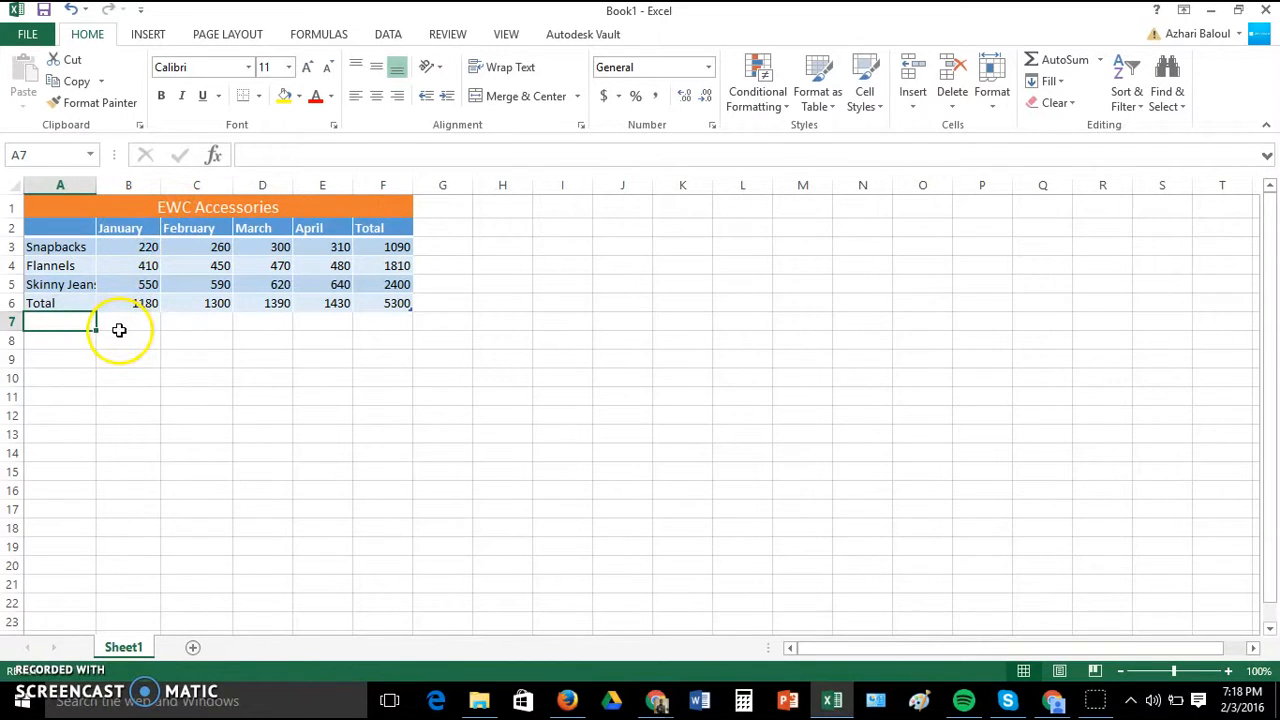
Step: Make the row labels in A3 to A6, from Snapbacks to Total, bold
{"action": "left_click", "coordinate": [62, 304]}
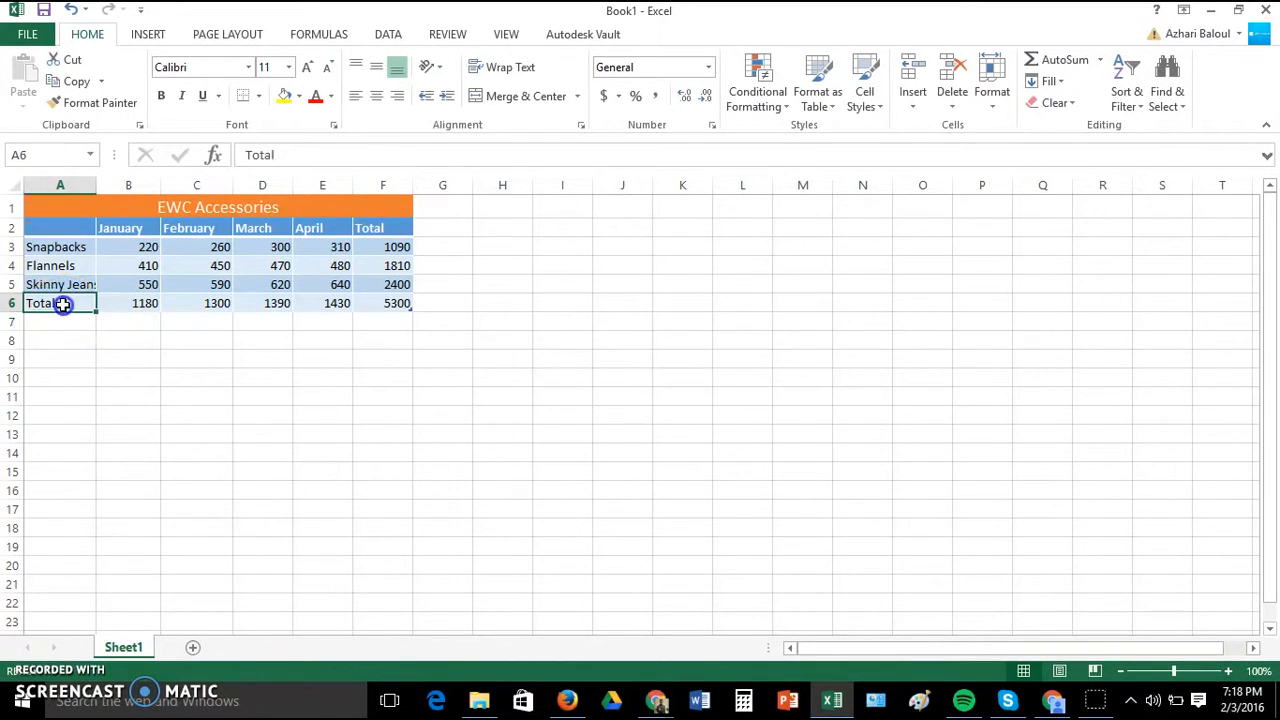
{"action": "left_click_drag", "start_coordinate": [63, 301], "coordinate": [56, 251]}
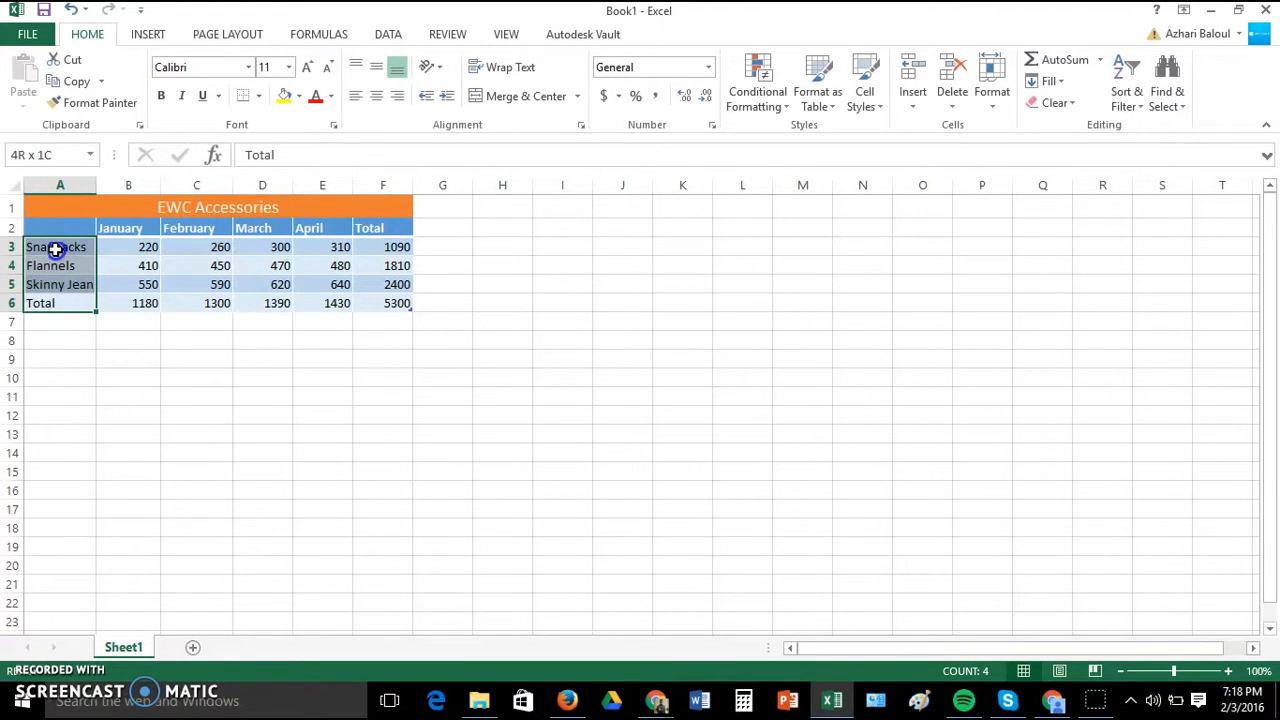
{"action": "left_click_drag", "start_coordinate": [56, 251], "coordinate": [366, 228]}
{"action": "key", "text": "ctrl+b"}
{"action": "left_click", "coordinate": [119, 229]}
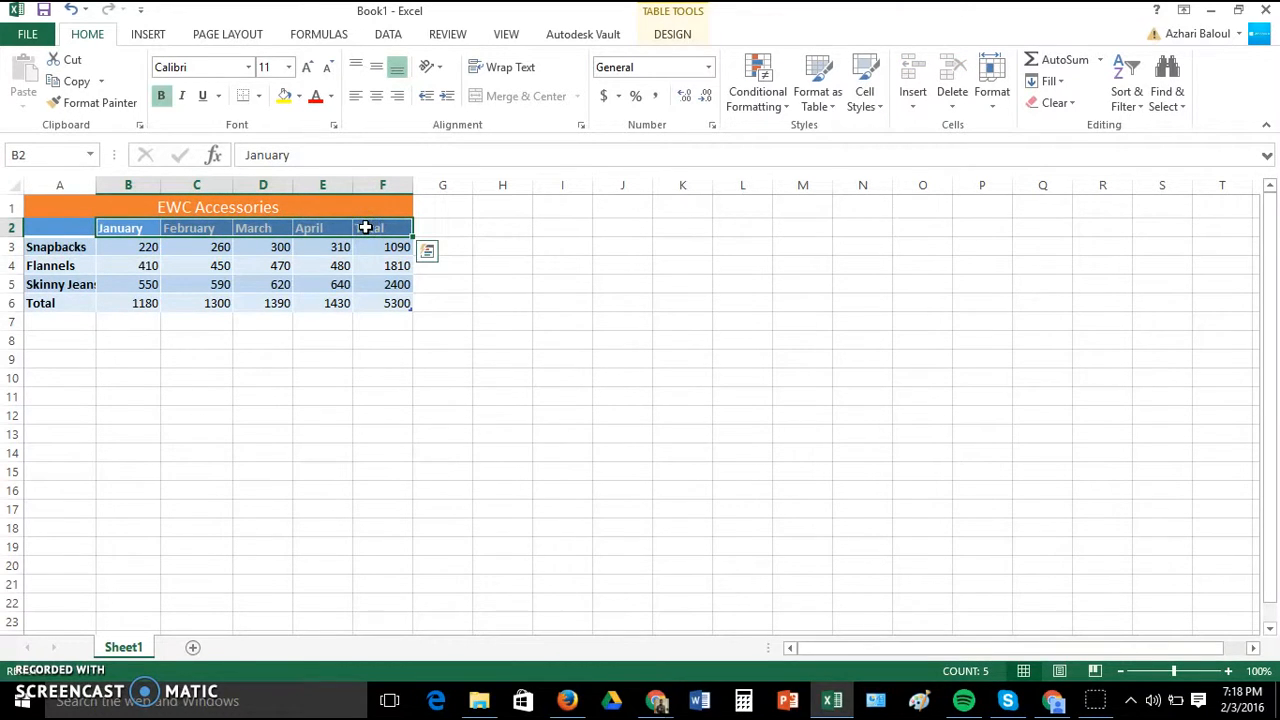
Step: Make the "EWC Accessories" title and the grand total in F6 bold
{"action": "left_click", "coordinate": [321, 206]}
{"action": "key", "text": "ctrl+b"}
{"action": "left_click", "coordinate": [402, 307]}
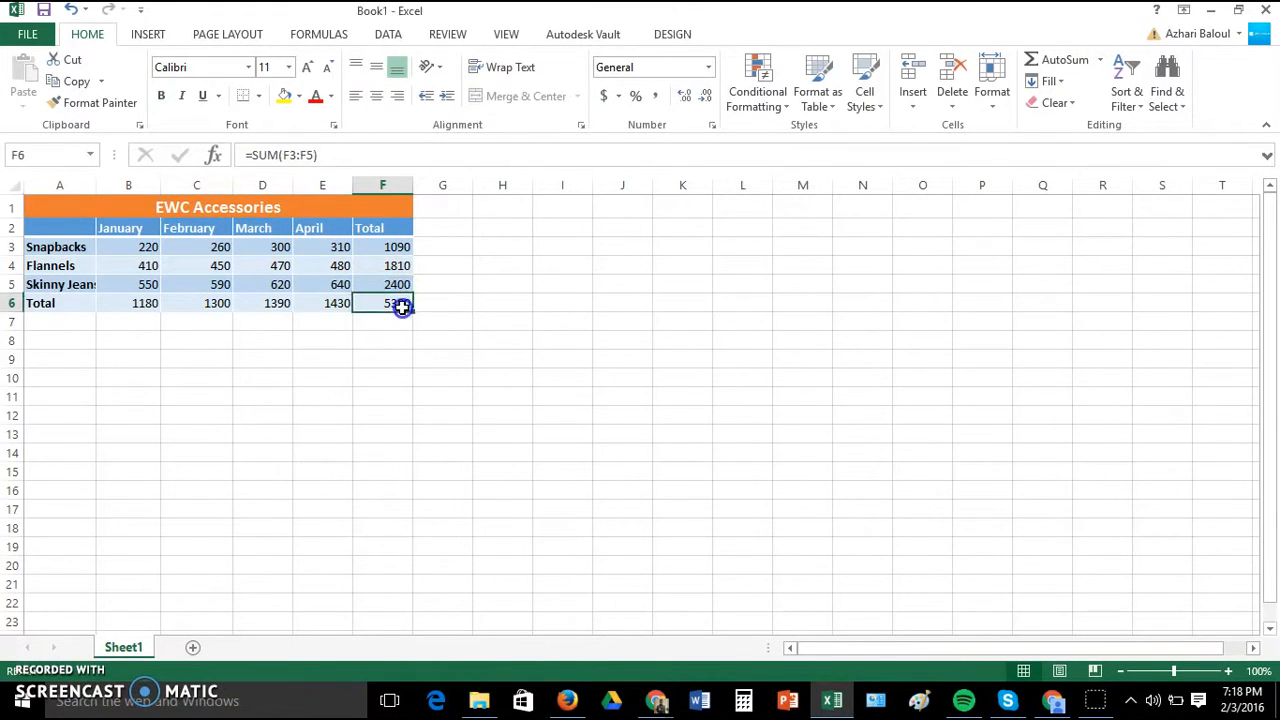
{"action": "left_click", "coordinate": [440, 318]}
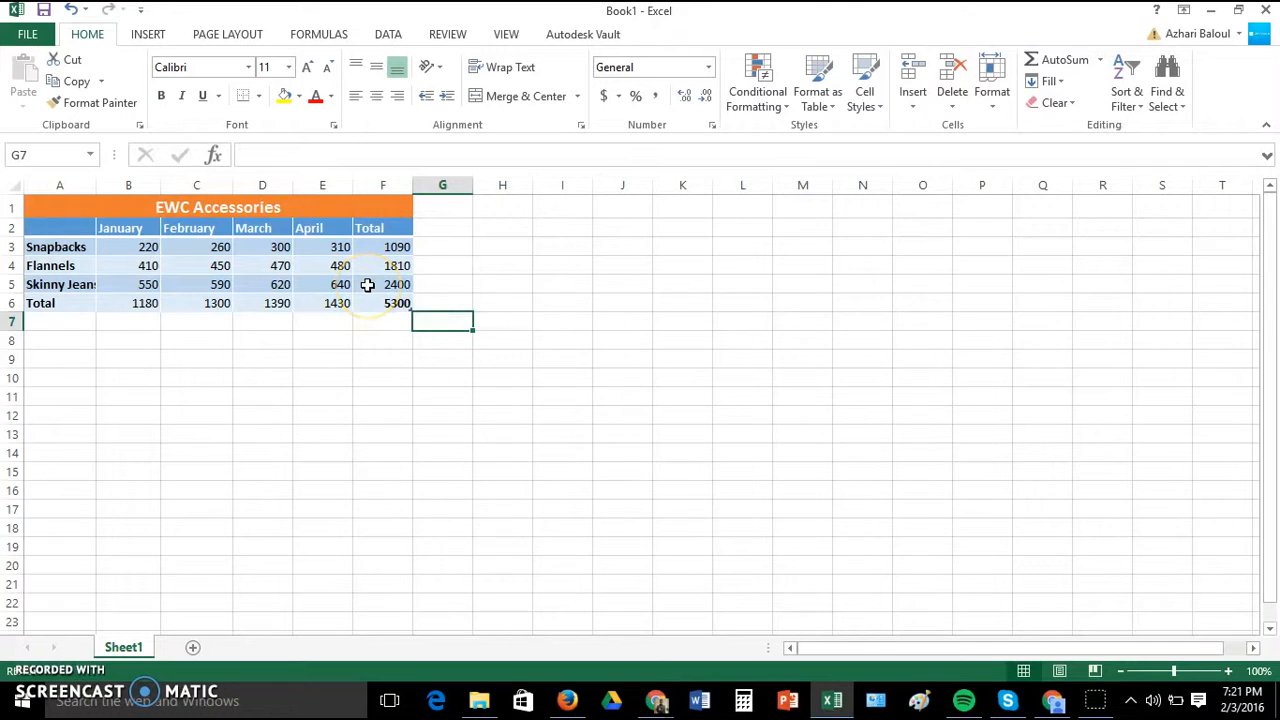
Step: Insert a 3-D clustered column chart of A2:E5 and apply the third chart style with the gray gradient background
{"action": "left_click", "coordinate": [331, 285]}
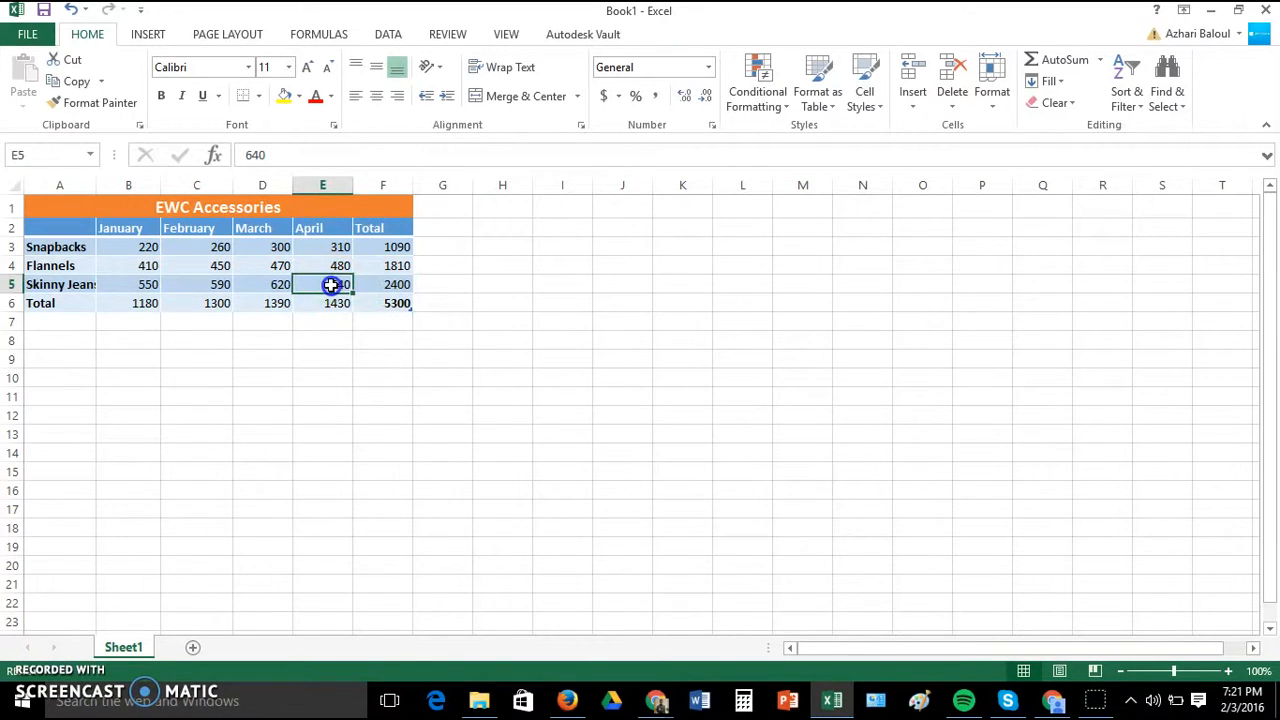
{"action": "left_click_drag", "start_coordinate": [331, 285], "coordinate": [71, 229]}
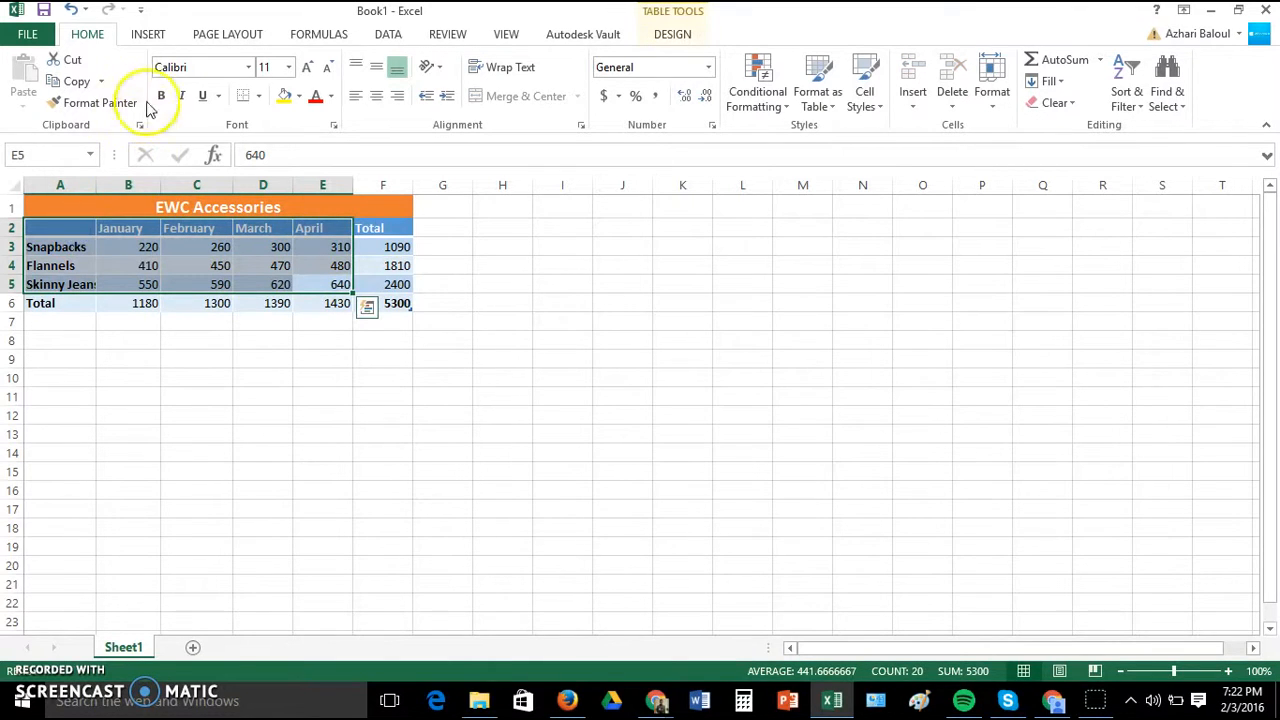
{"action": "left_click", "coordinate": [150, 36]}
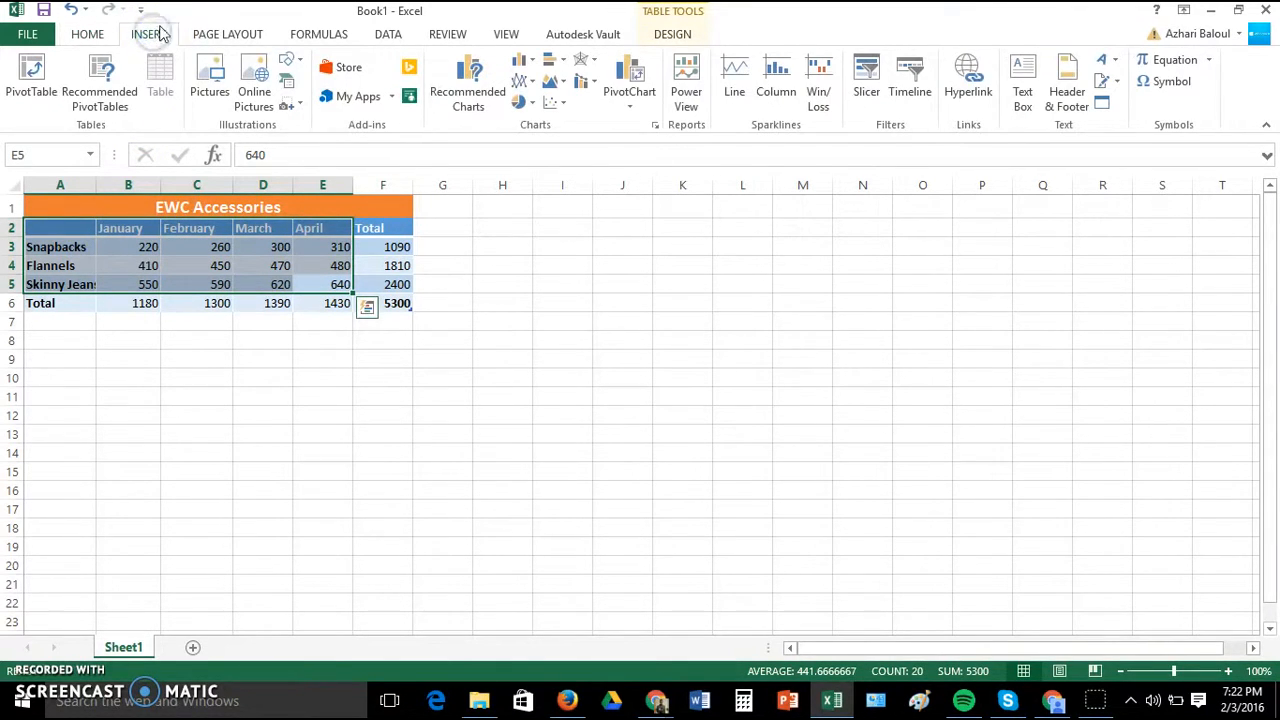
{"action": "left_click", "coordinate": [521, 66]}
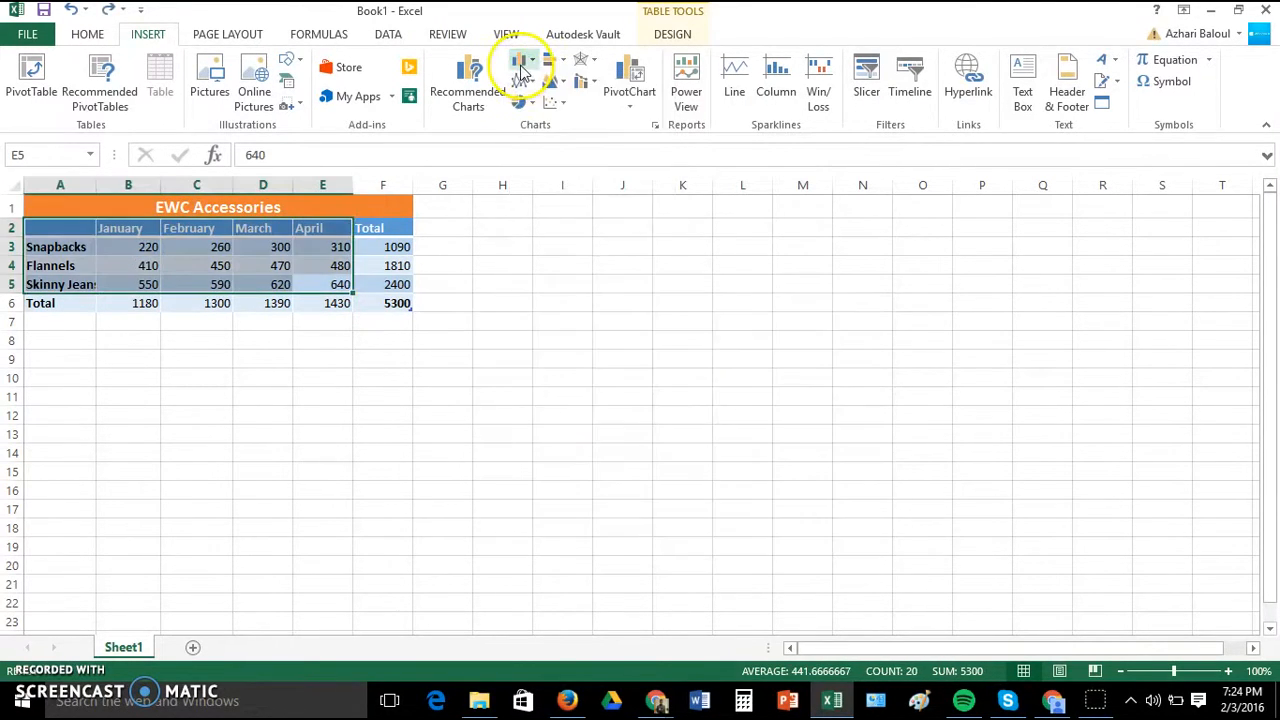
{"action": "left_click", "coordinate": [521, 62]}
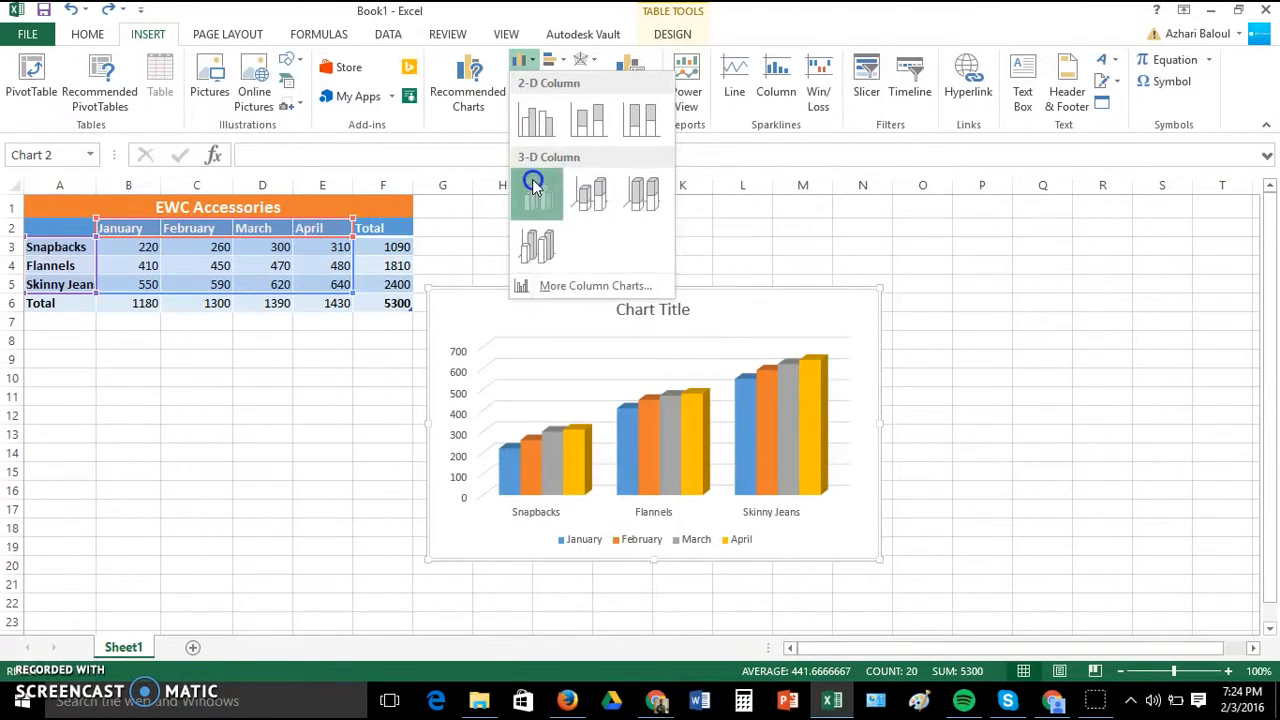
{"action": "left_click", "coordinate": [534, 188]}
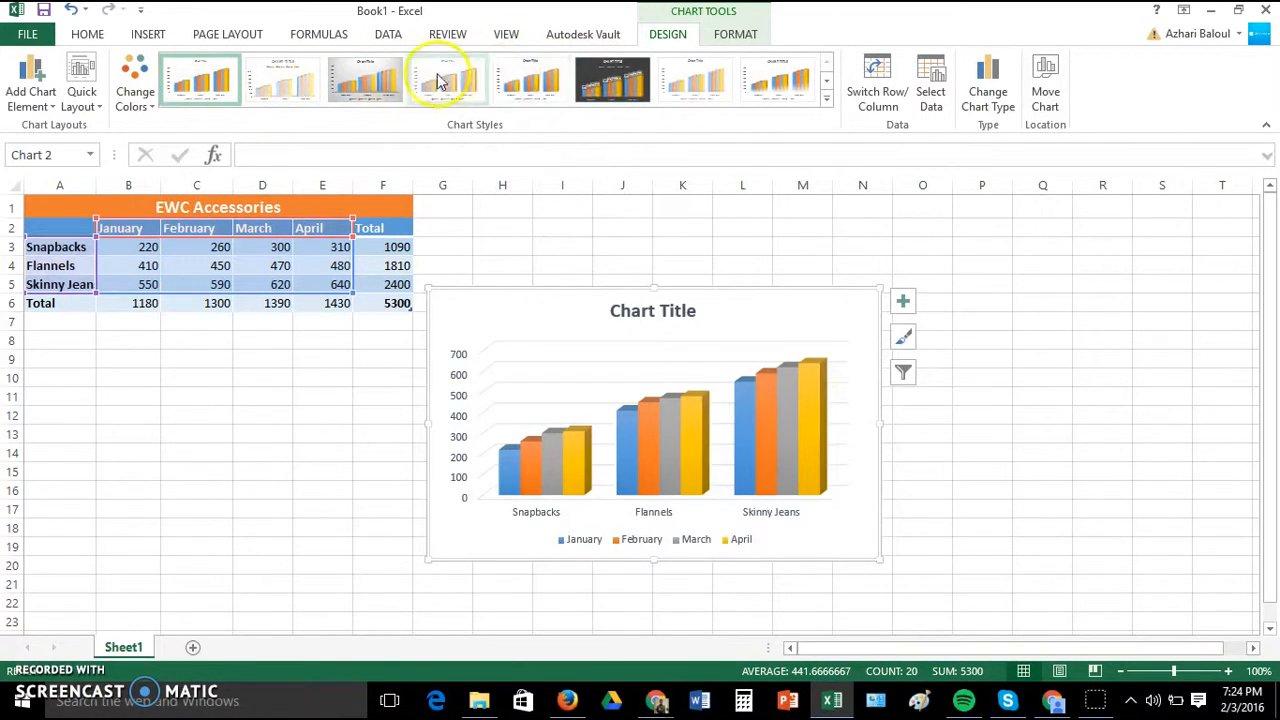
{"action": "left_click", "coordinate": [372, 90]}
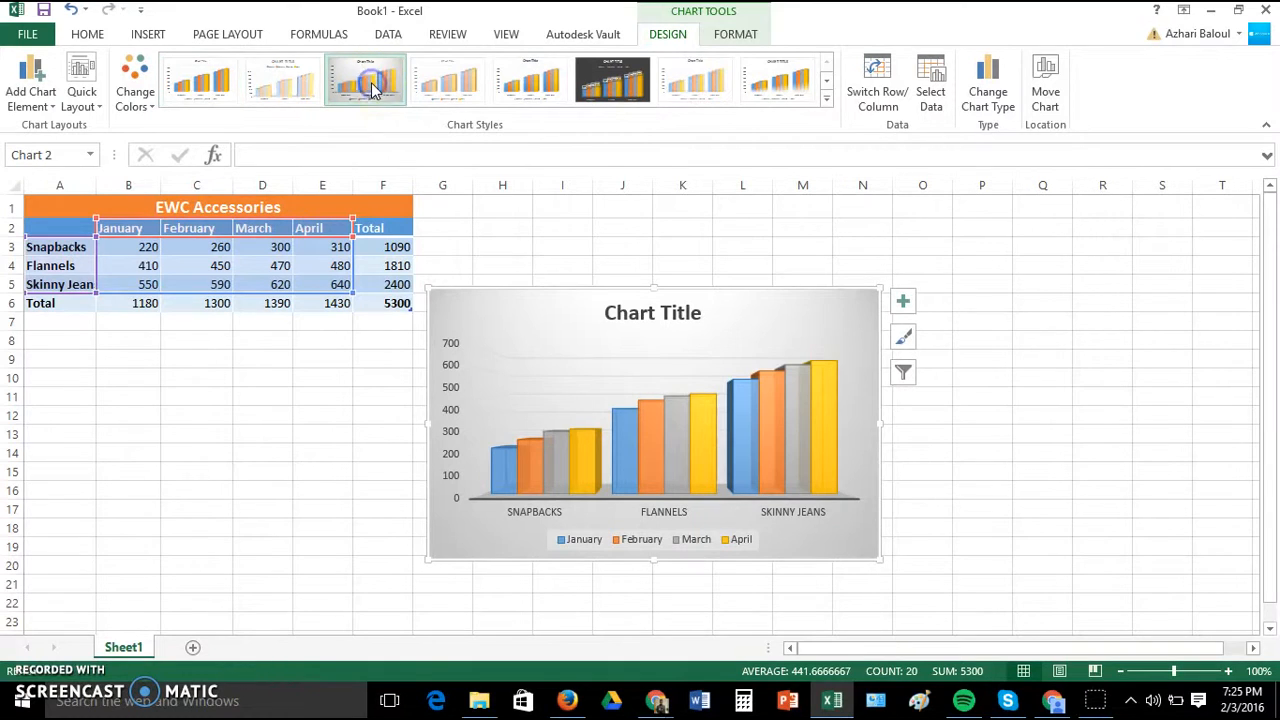
Step: Move the chart directly below the table at A7 and narrow it to the table's width, columns A to F
{"action": "left_click", "coordinate": [500, 306]}
{"action": "mouse_move", "coordinate": [500, 306]}
{"action": "left_mouse_down"}
{"action": "mouse_move", "coordinate": [469, 343]}
{"action": "mouse_move", "coordinate": [366, 366]}
{"action": "mouse_move", "coordinate": [93, 332]}
{"action": "left_mouse_up"}
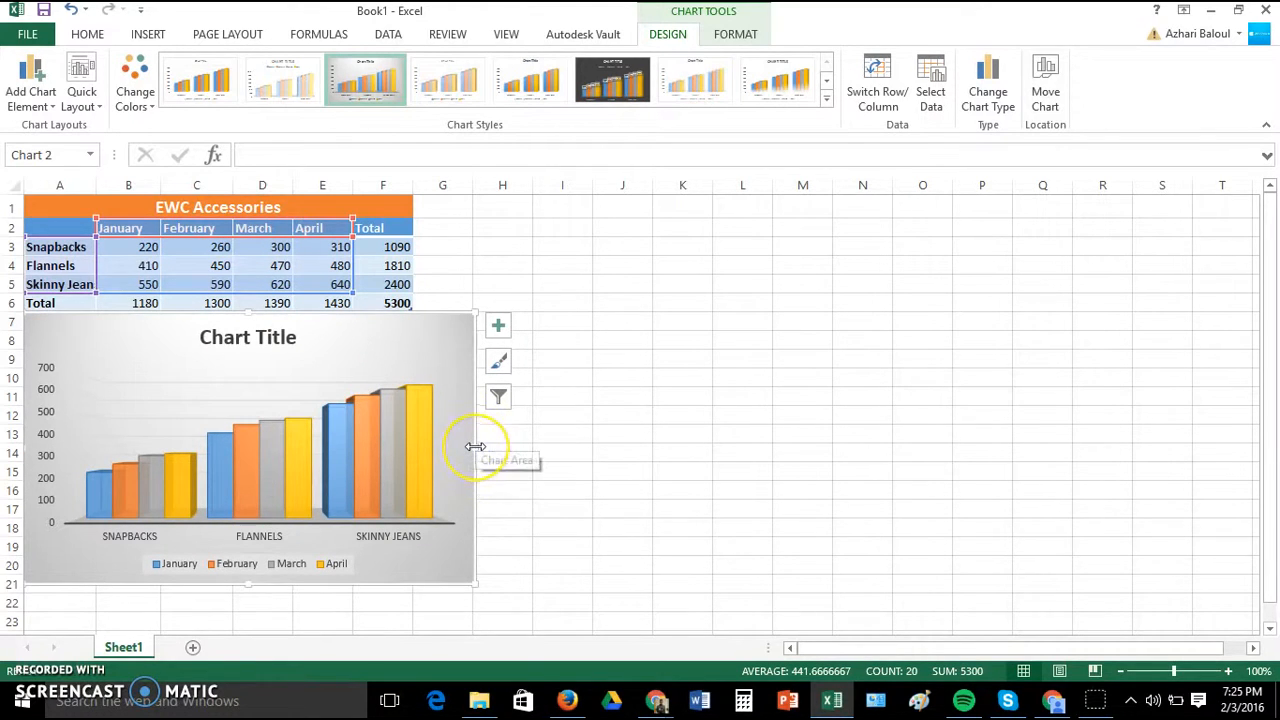
{"action": "left_click_drag", "start_coordinate": [475, 447], "coordinate": [414, 437]}
Step: Delete the "Chart Title" placeholder from the column chart
{"action": "left_click", "coordinate": [250, 335]}
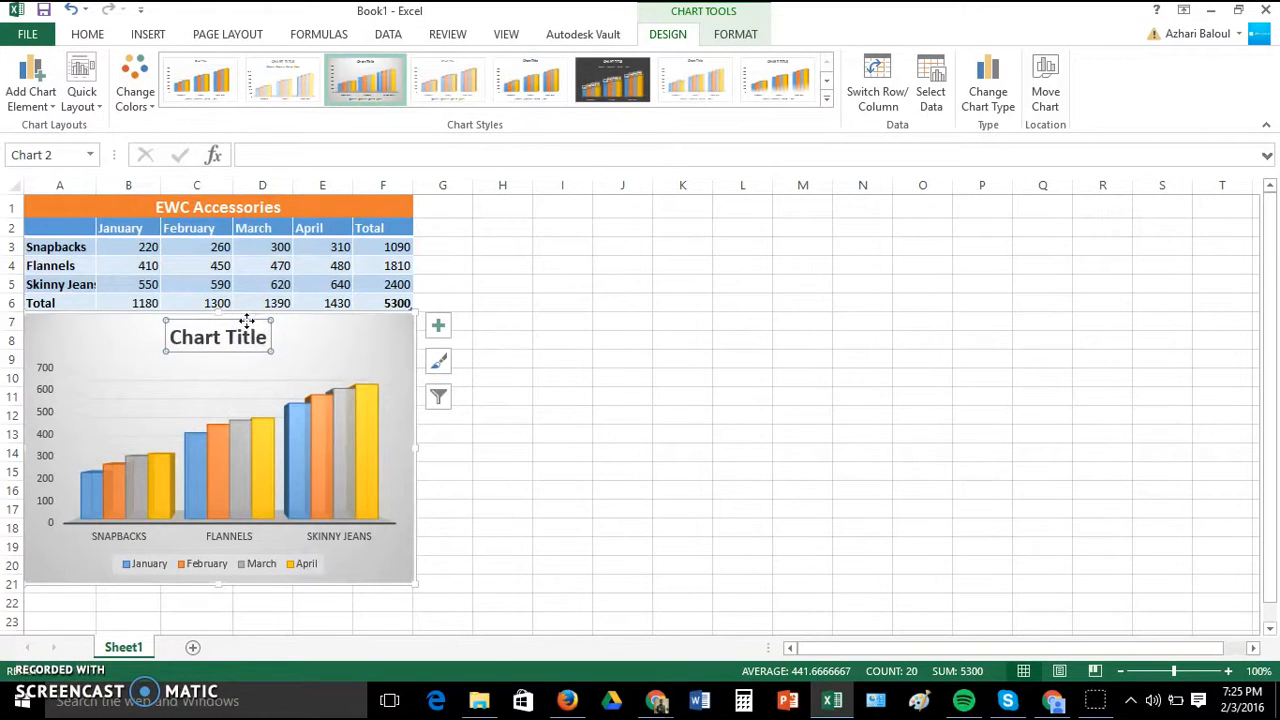
{"action": "left_click", "coordinate": [341, 356]}
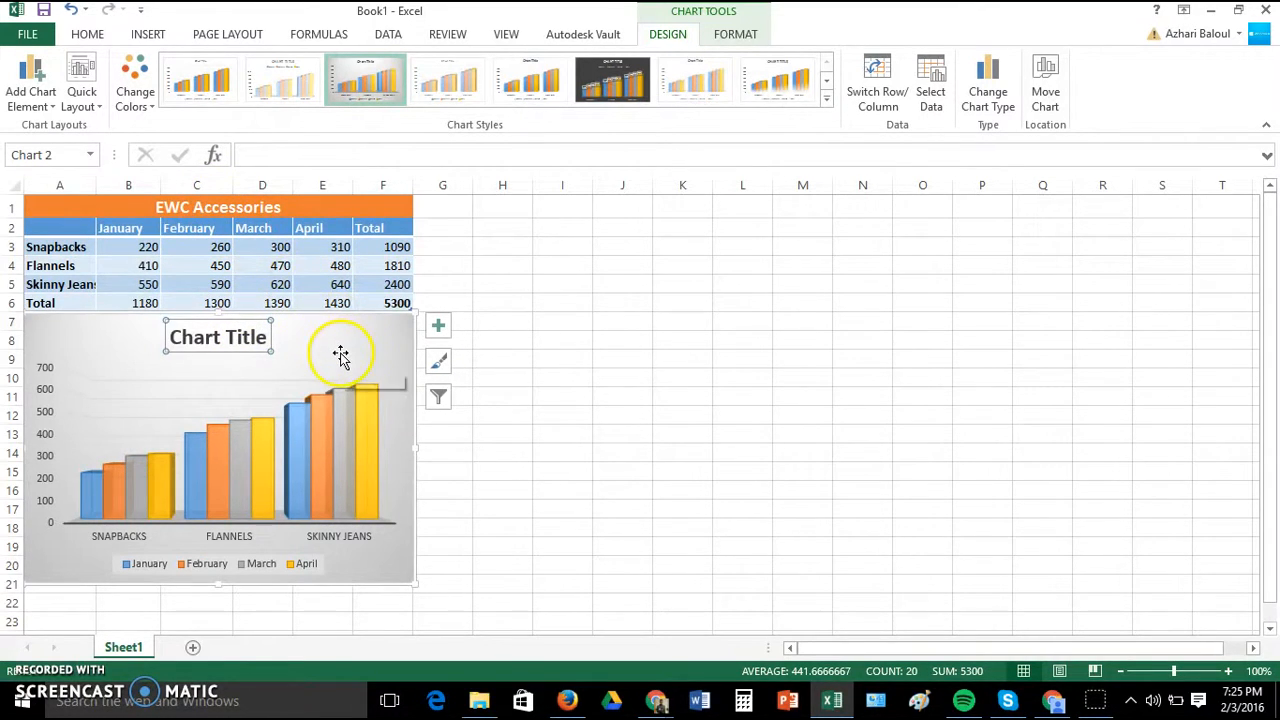
{"action": "key", "text": "Delete"}
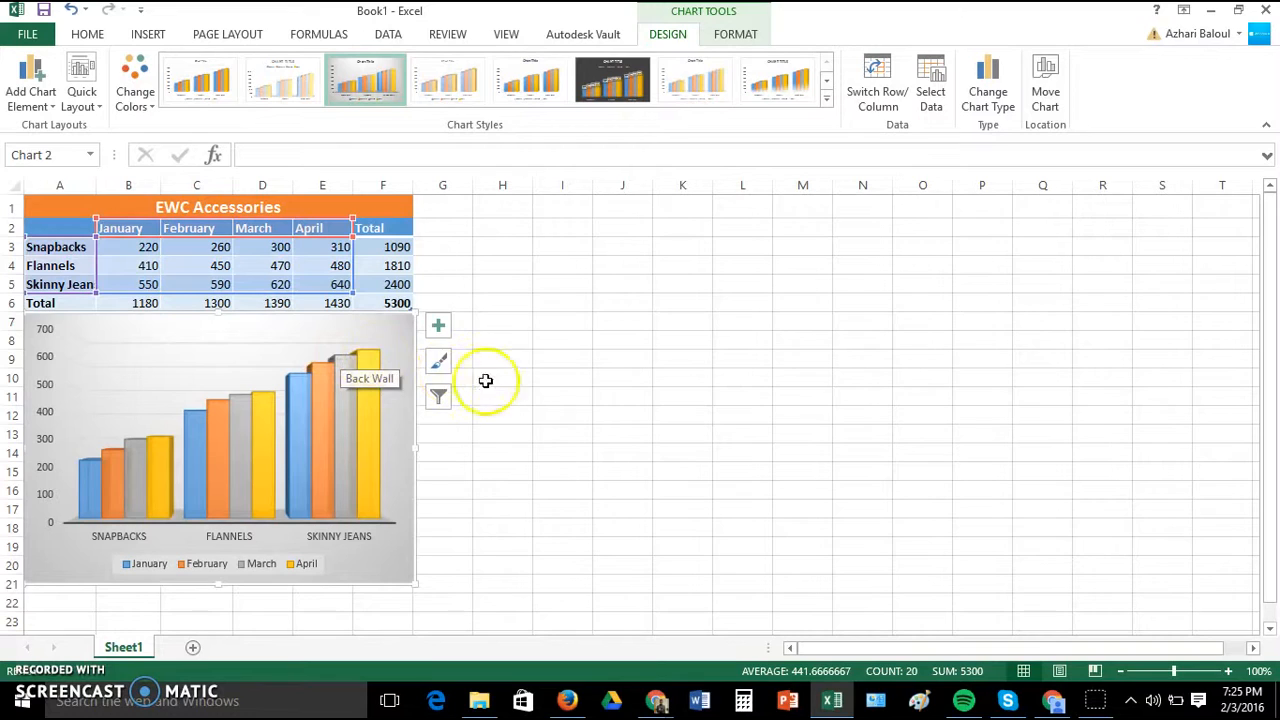